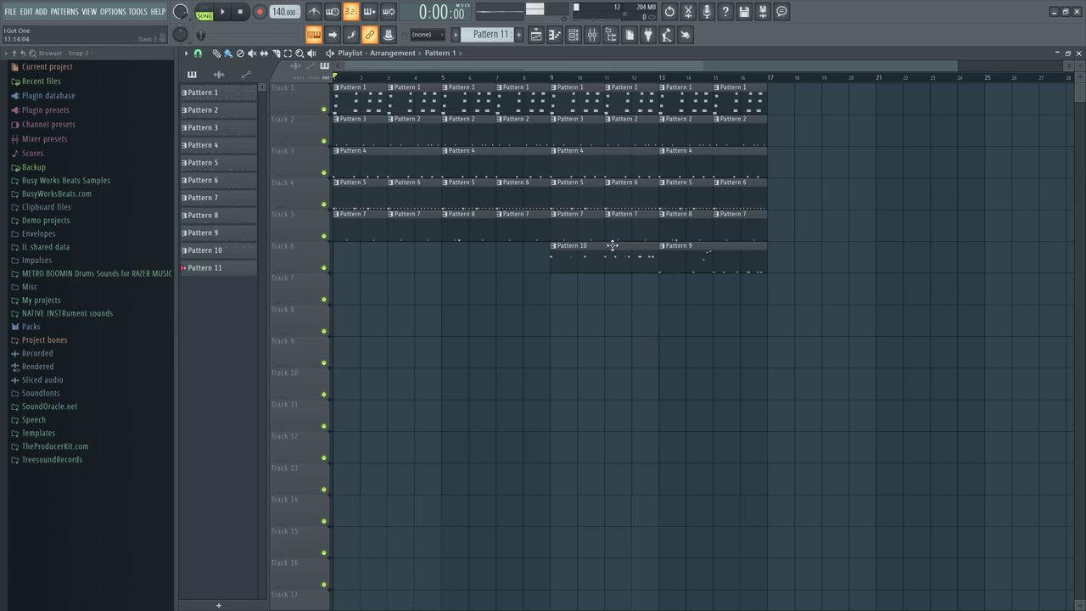
Open the channel rack over the 16-bar trap playlist arrangement.
{"action": "left_click", "coordinate": [573, 34]}
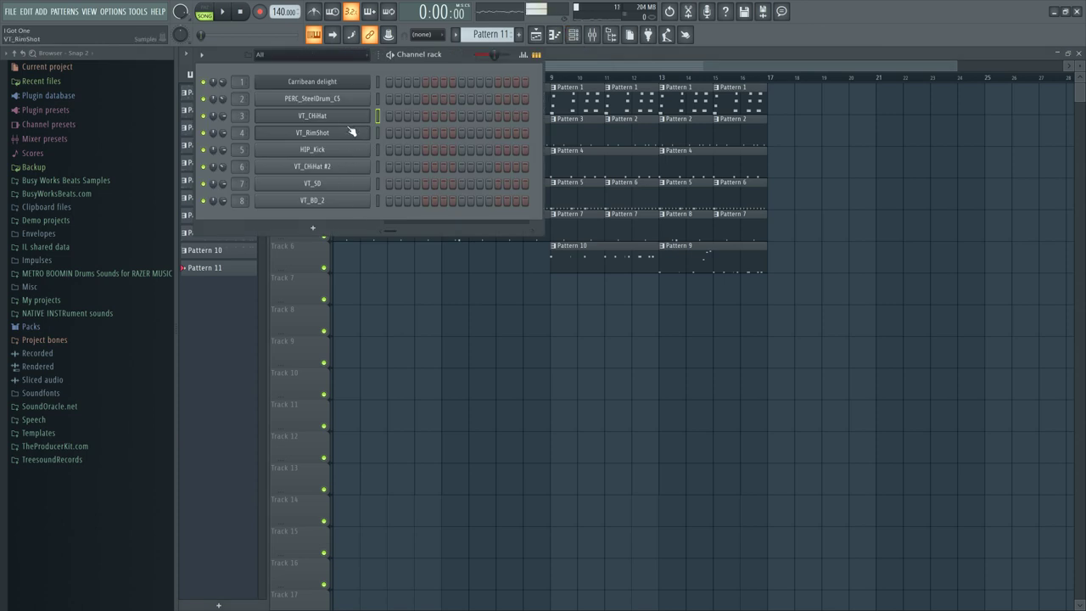
In VT_BD_2's sampler settings, turn the OUT fade knob down to zero.
{"action": "left_click", "coordinate": [351, 201]}
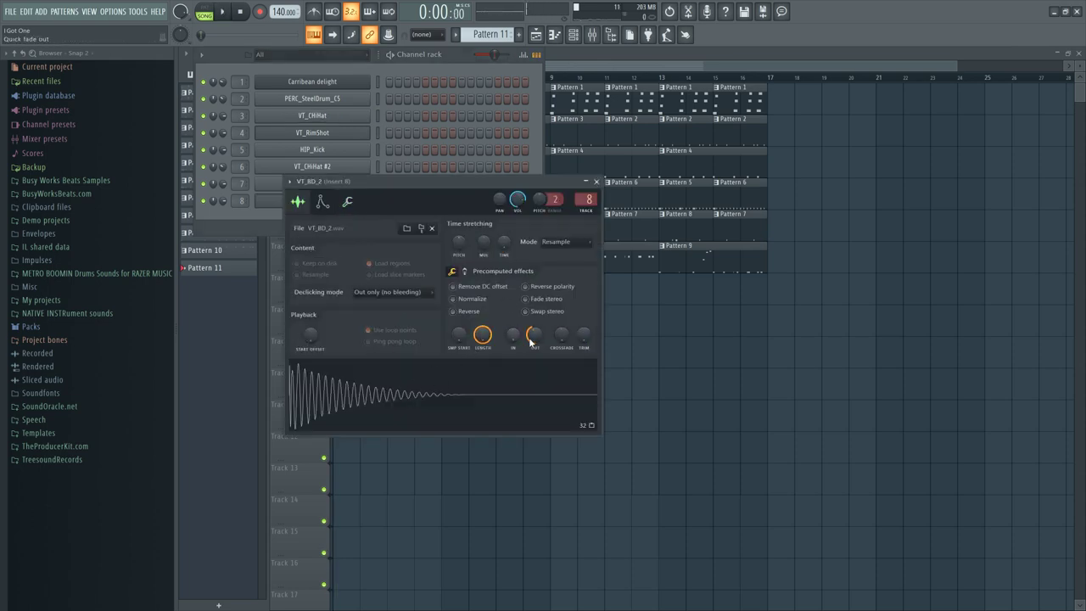
{"action": "right_click", "coordinate": [272, 201]}
{"action": "mouse_move", "coordinate": [399, 287]}
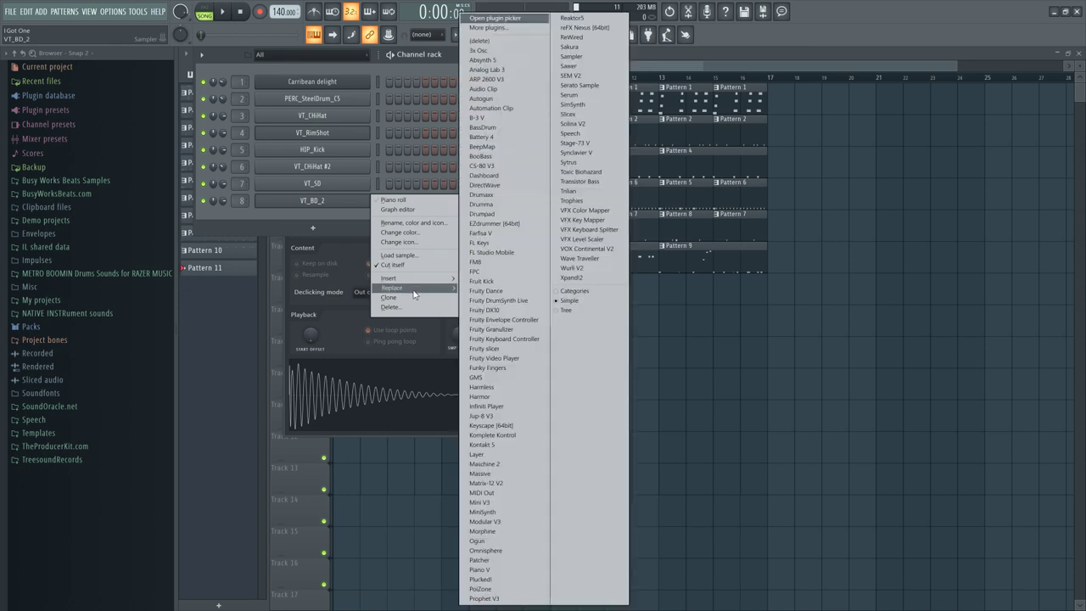
{"action": "left_click", "coordinate": [340, 303]}
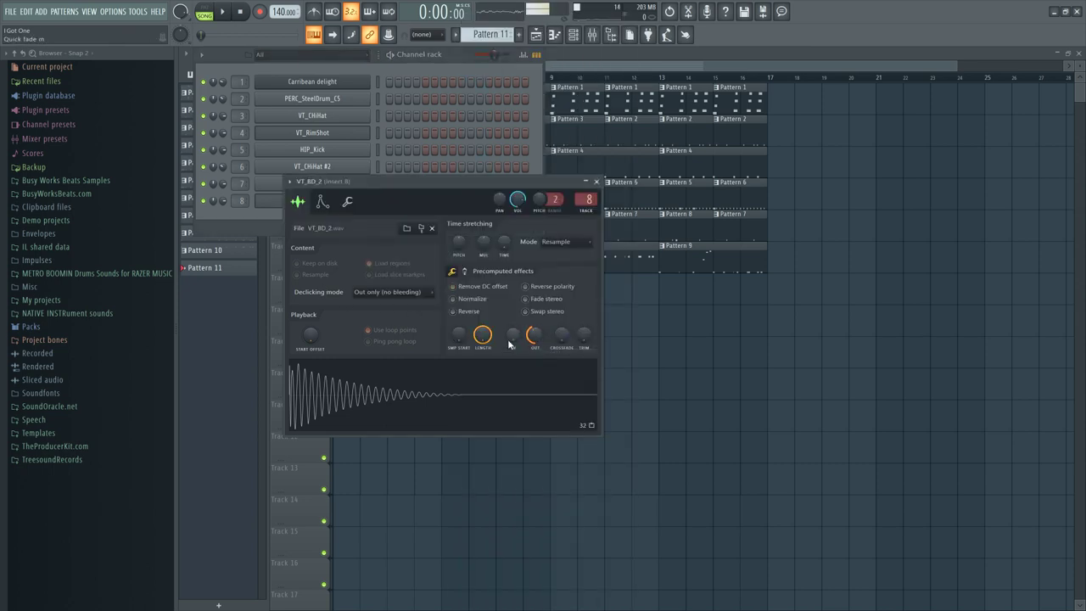
{"action": "left_click_drag", "start_coordinate": [537, 329], "coordinate": [540, 340]}
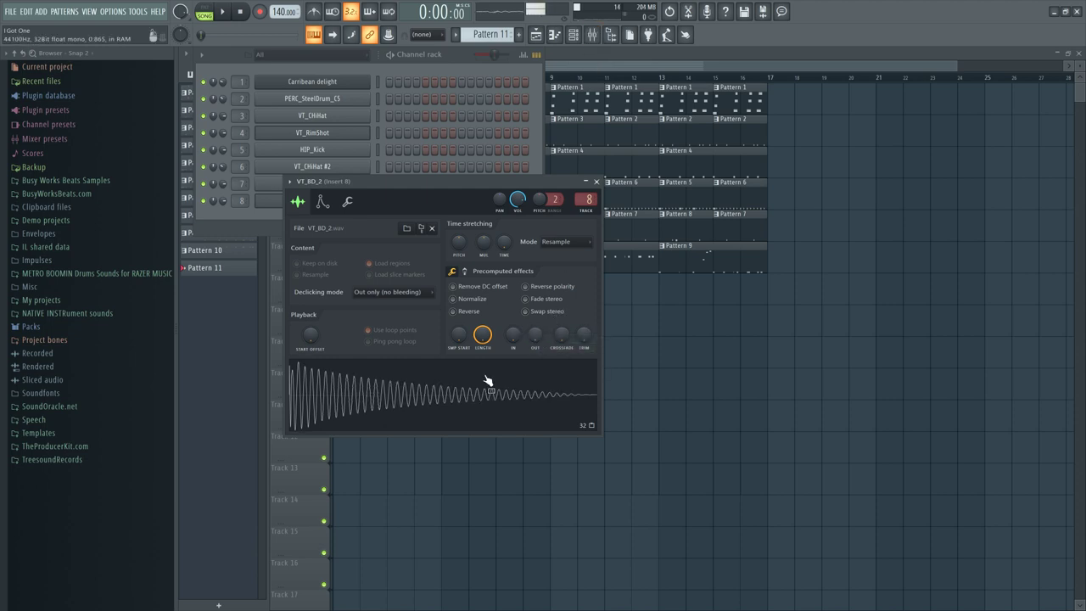
Play the arrangement from bar 9 to hear the unfaded 808, then reopen the channel rack.
{"action": "key", "text": "F5"}
{"action": "left_click", "coordinate": [557, 77]}
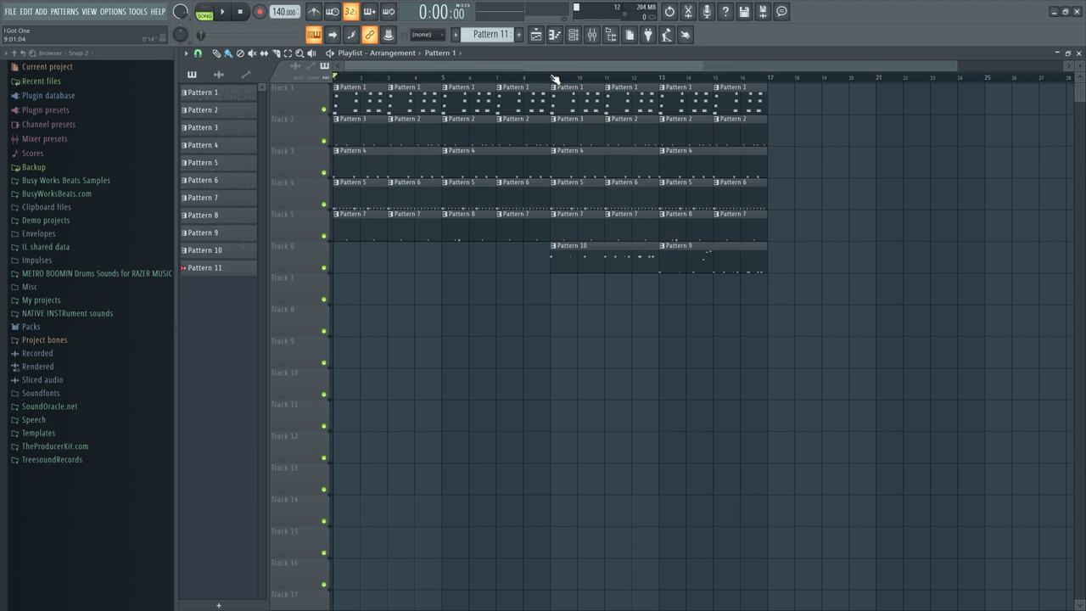
{"action": "key", "text": "space"}
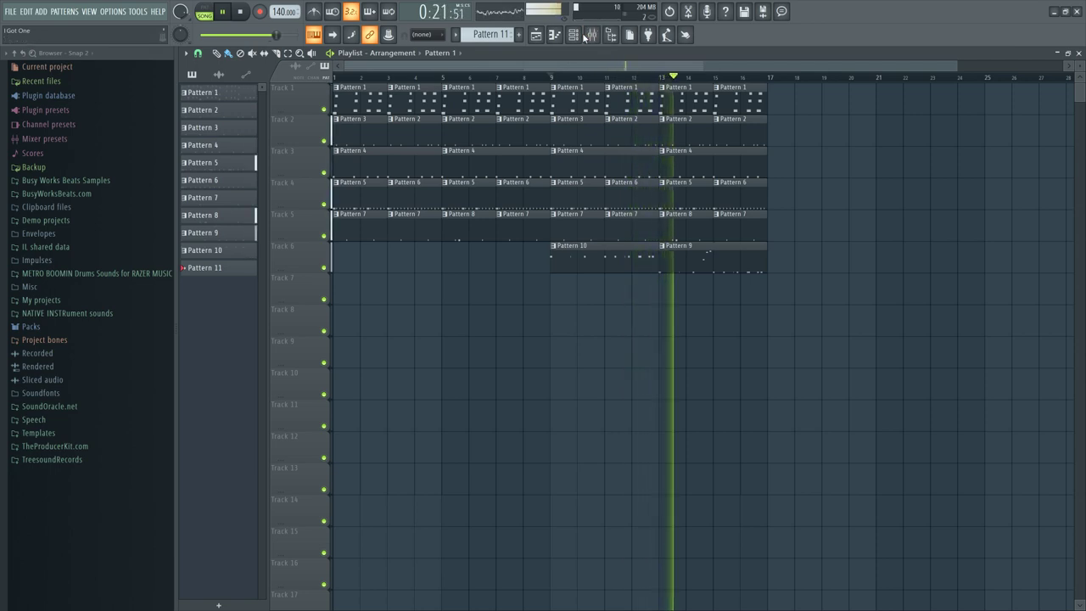
{"action": "key", "text": "space"}
{"action": "key", "text": "F6"}
Set VT_BD_2's OUT fade knob to 44% and bring the playlist back to the front.
{"action": "left_click", "coordinate": [321, 204]}
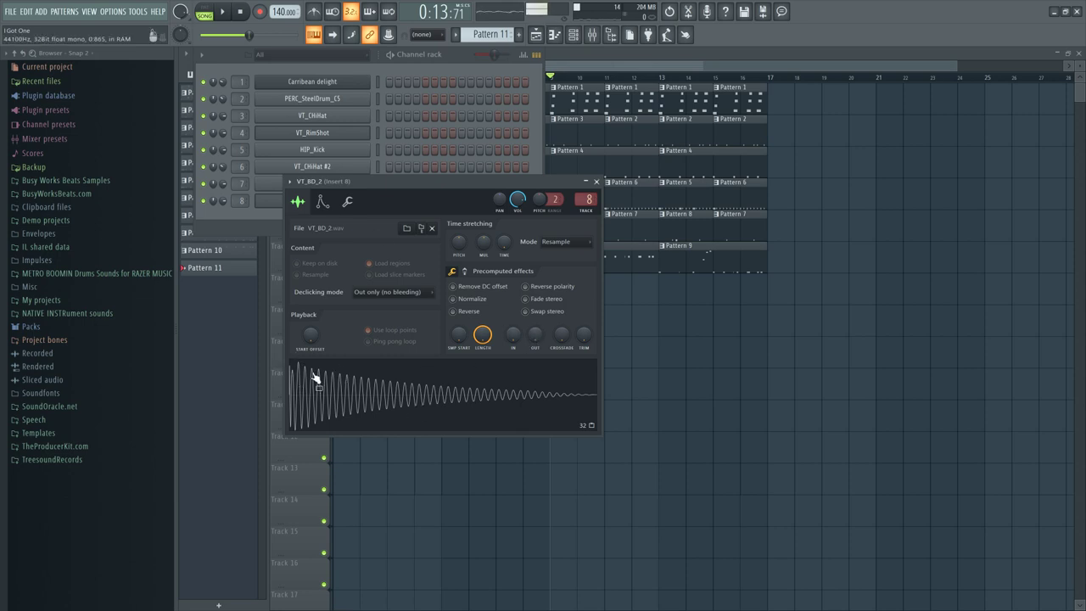
{"action": "left_click_drag", "start_coordinate": [534, 333], "coordinate": [534, 328]}
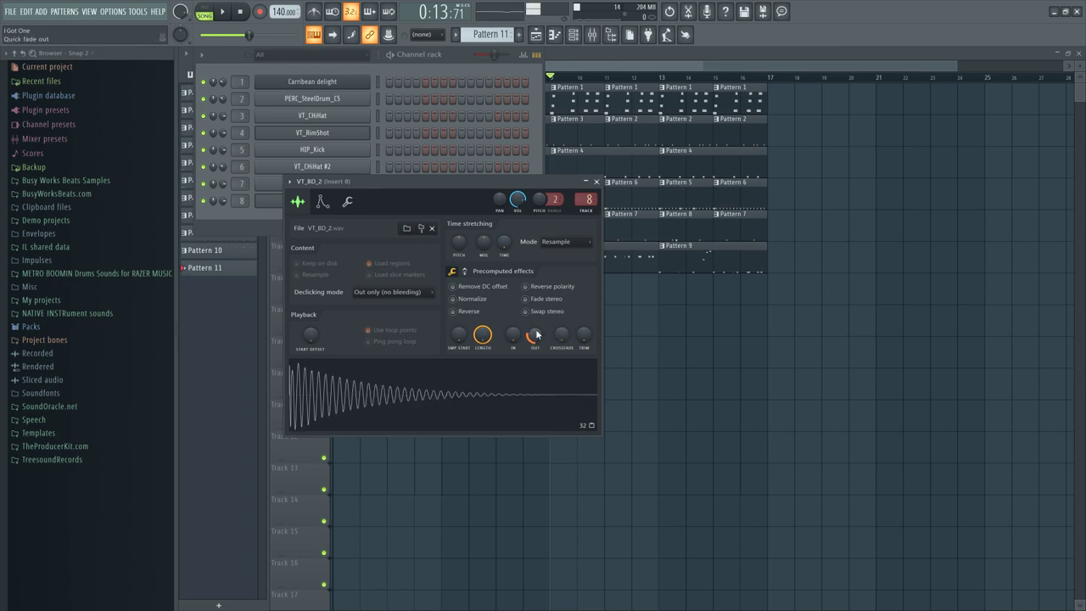
{"action": "right_click", "coordinate": [536, 332]}
{"action": "left_click", "coordinate": [536, 332]}
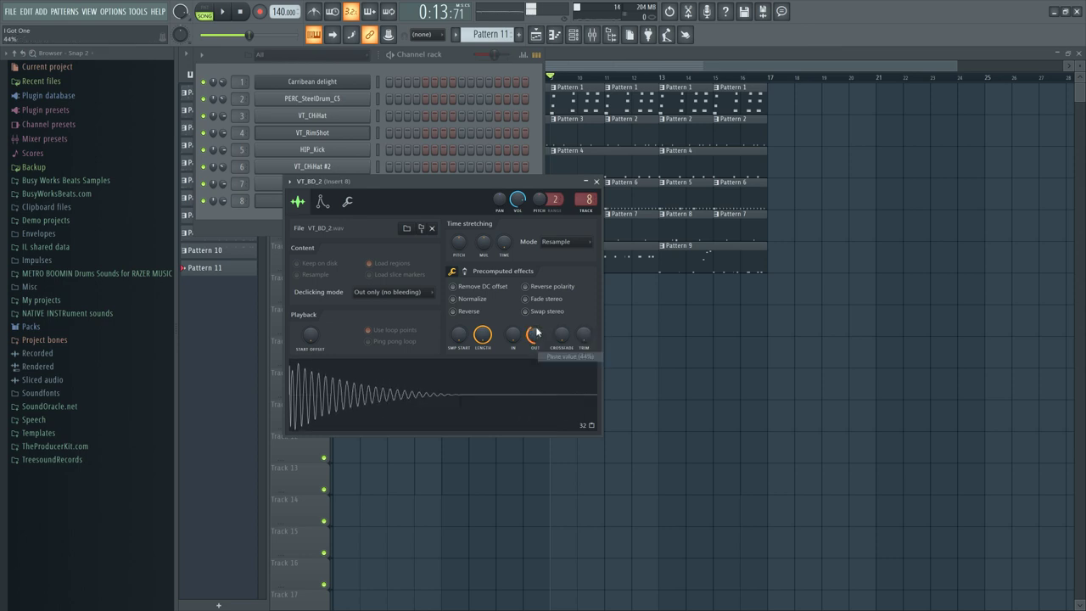
{"action": "left_click", "coordinate": [732, 356]}
Select bars 9–10, play them to hear the faded 808, then clear the clip selection.
{"action": "left_click_drag", "start_coordinate": [551, 77], "coordinate": [766, 78]}
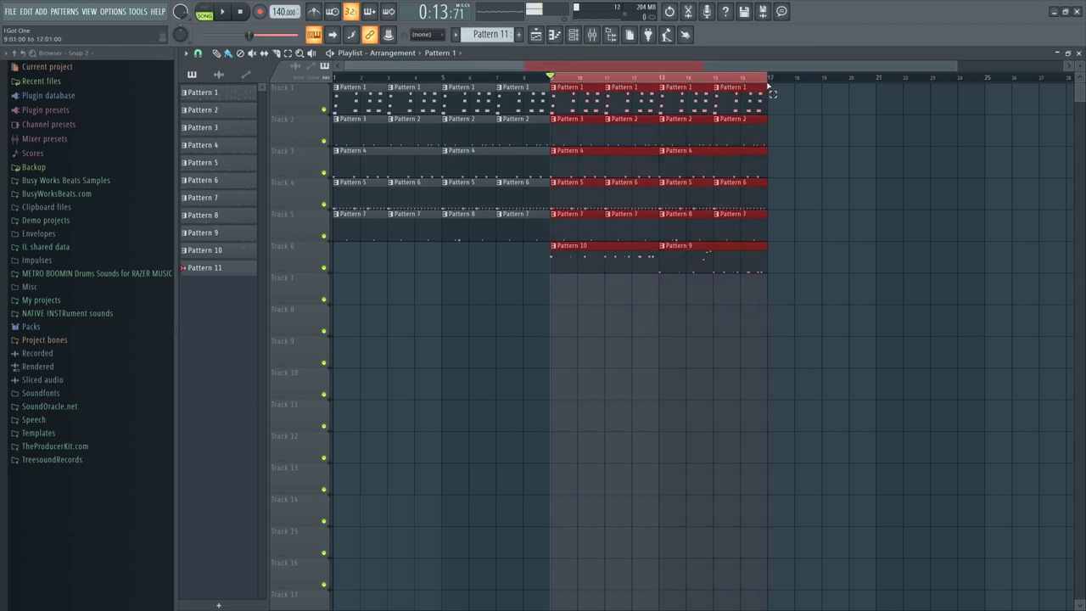
{"action": "key", "text": "space"}
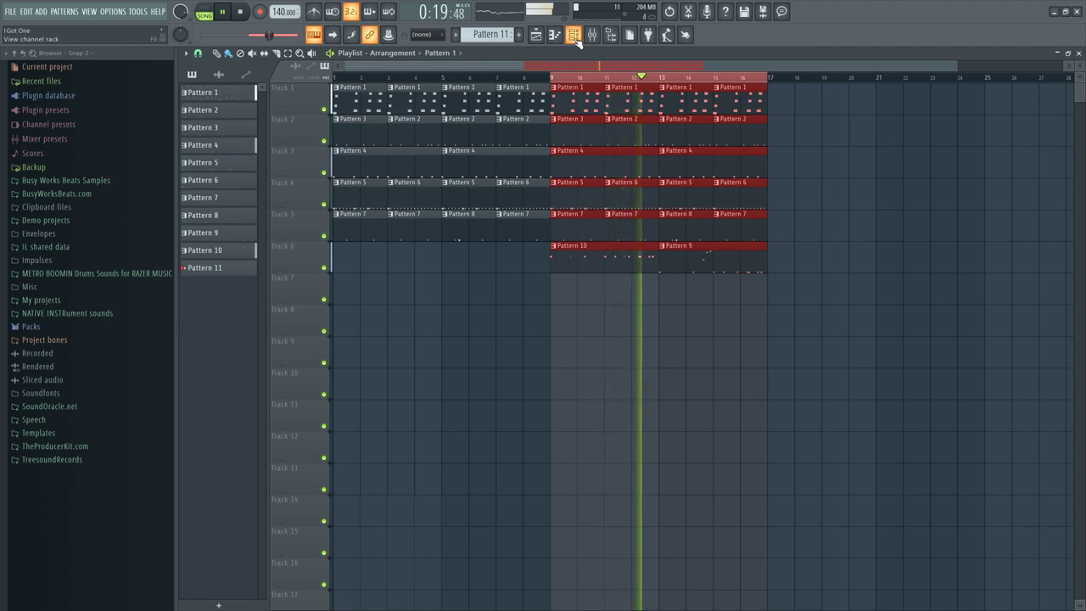
{"action": "key", "text": "space"}
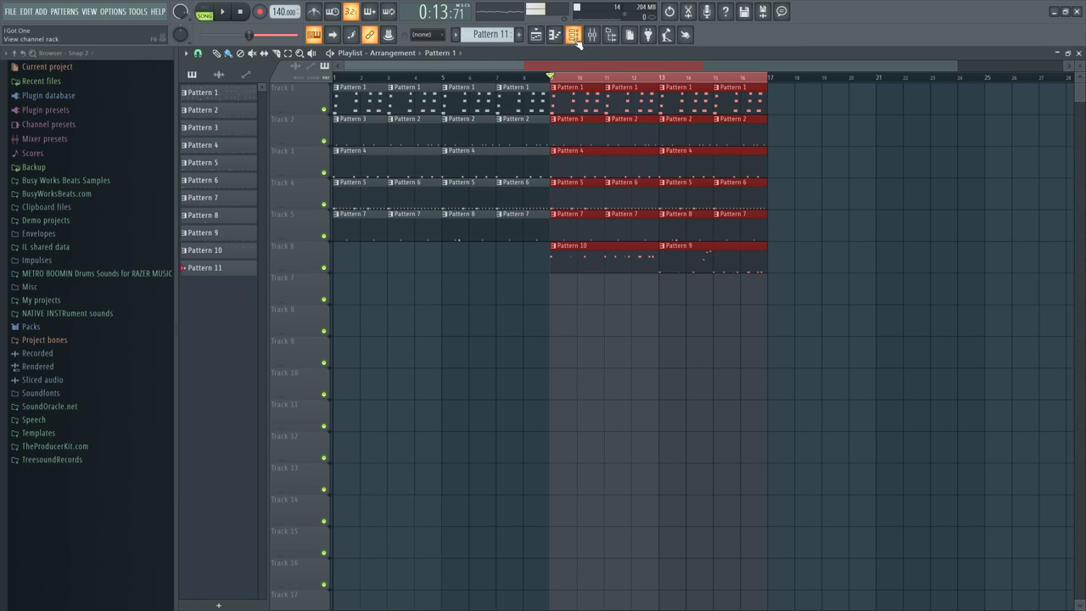
{"action": "left_click", "coordinate": [506, 340]}
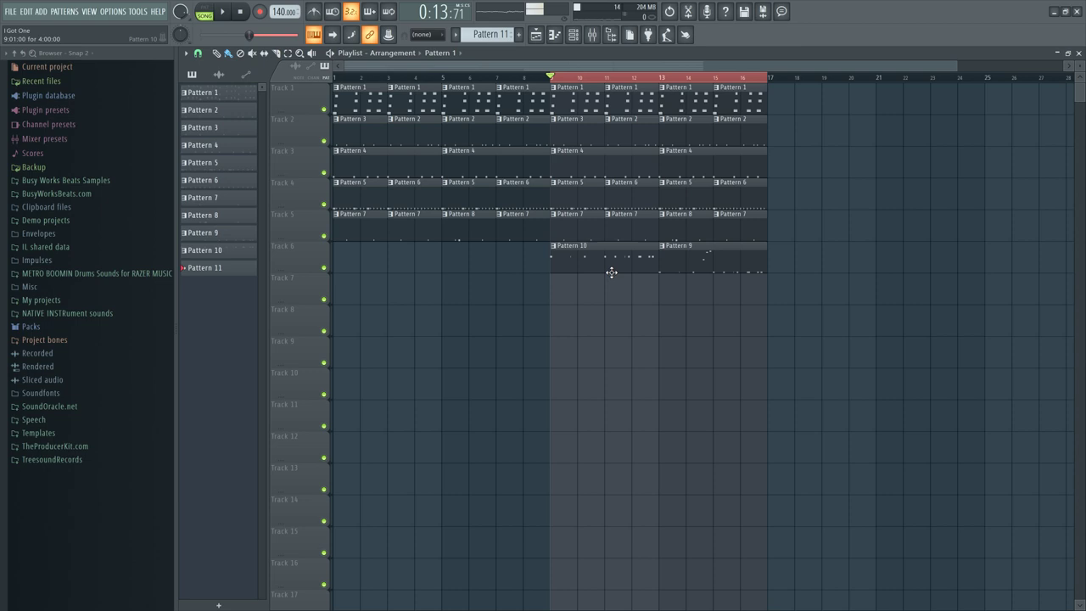
Open Pattern 1's Carribean delight chords in the piano roll and play them.
{"action": "left_click", "coordinate": [553, 96]}
{"action": "double_click", "coordinate": [553, 96]}
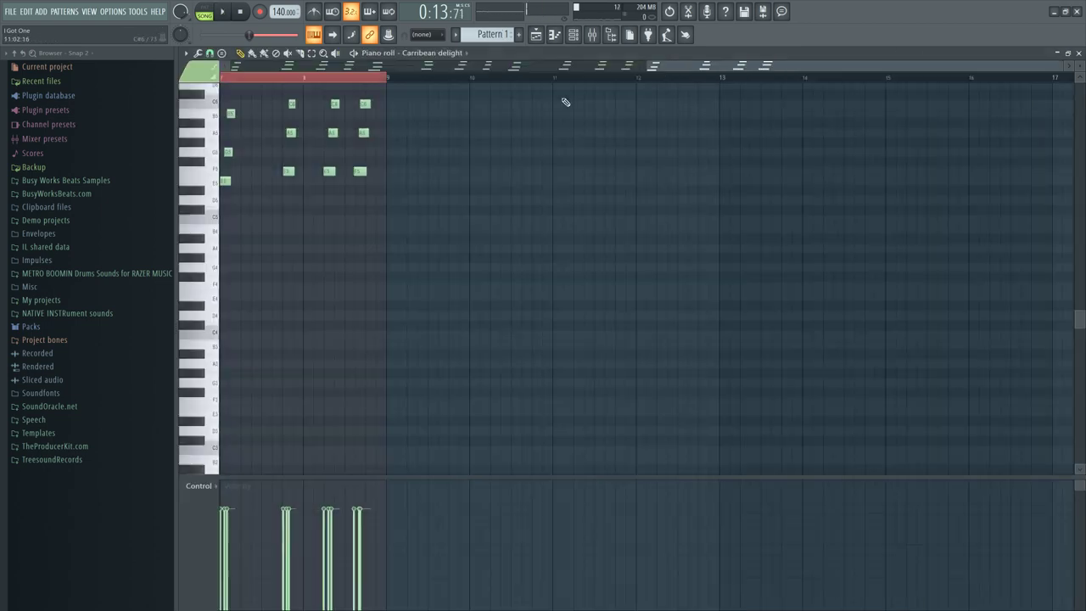
{"action": "left_click", "coordinate": [345, 79]}
{"action": "scroll", "coordinate": [368, 83], "scroll_direction": "down", "scroll_amount": 2}
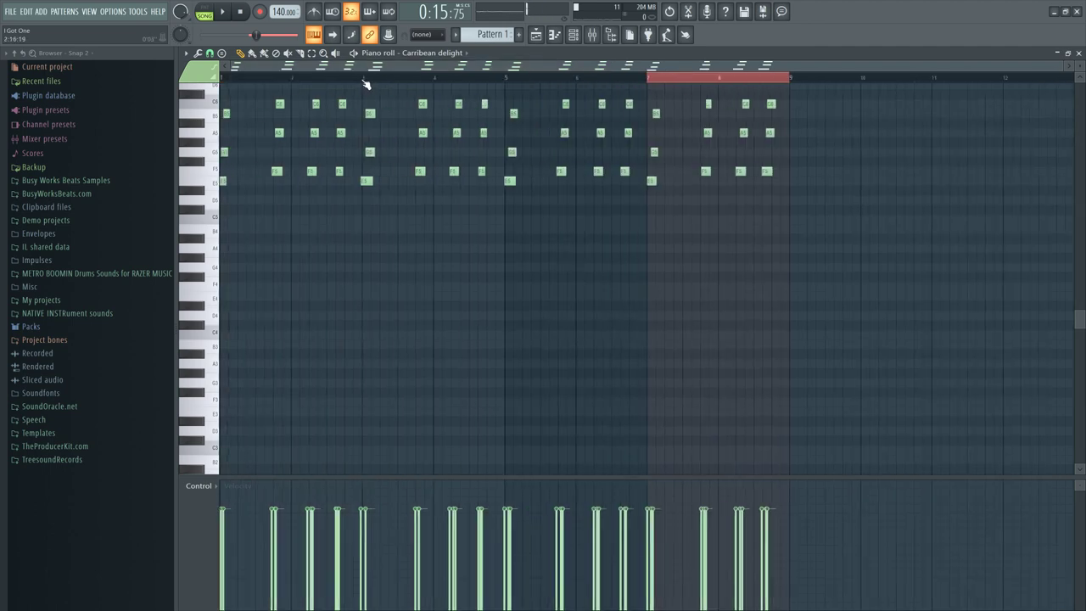
{"action": "scroll", "coordinate": [682, 130], "scroll_direction": "up", "scroll_amount": 3}
{"action": "scroll", "coordinate": [682, 131], "scroll_direction": "up", "scroll_amount": 1}
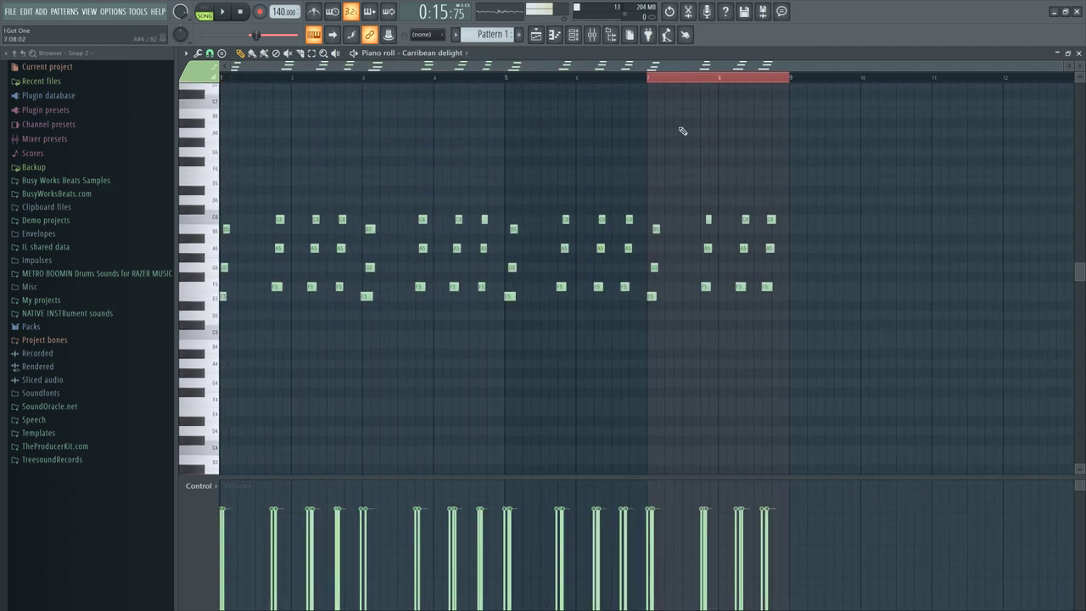
{"action": "key", "text": "space"}
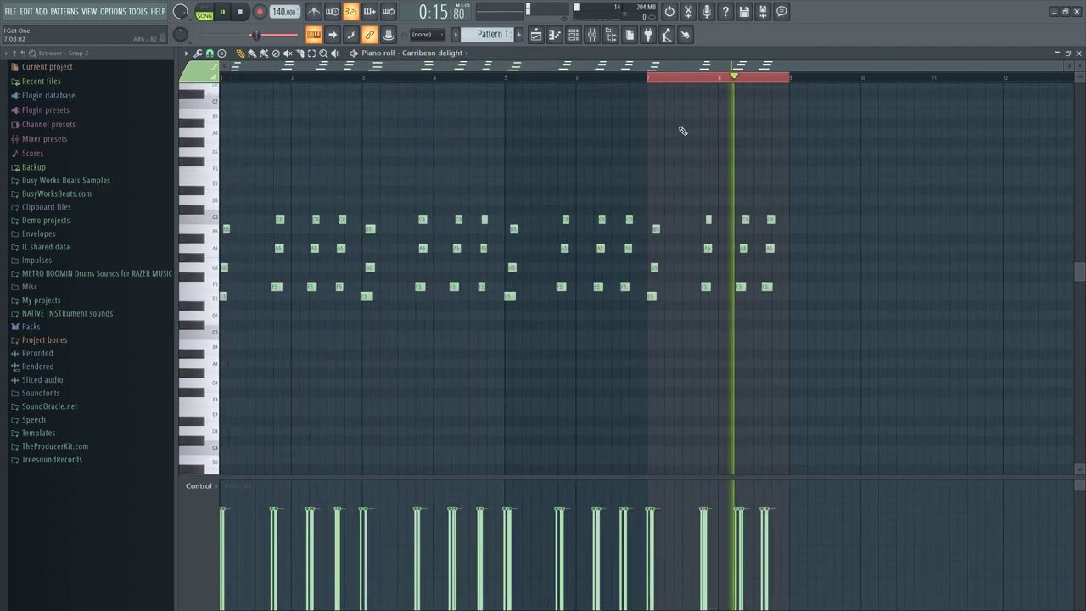
{"action": "key", "text": "space"}
Try shifting the bar 7 chord later, undo the move, and replay the chords.
{"action": "left_click_drag", "start_coordinate": [673, 308], "coordinate": [658, 220]}
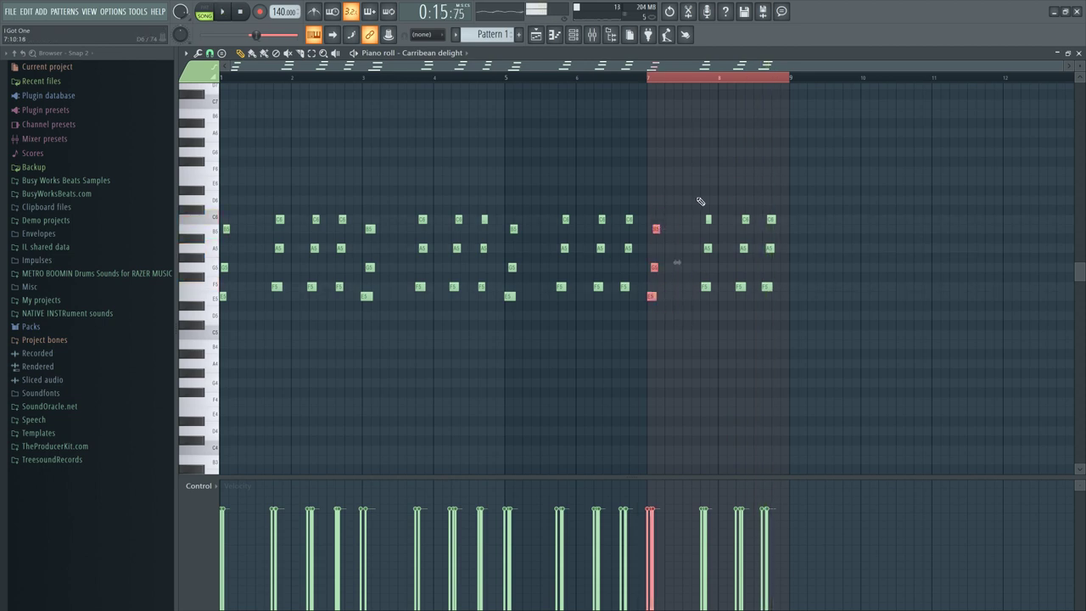
{"action": "left_click_drag", "start_coordinate": [669, 296], "coordinate": [718, 299]}
{"action": "key", "text": "ctrl+z"}
{"action": "key", "text": "space"}
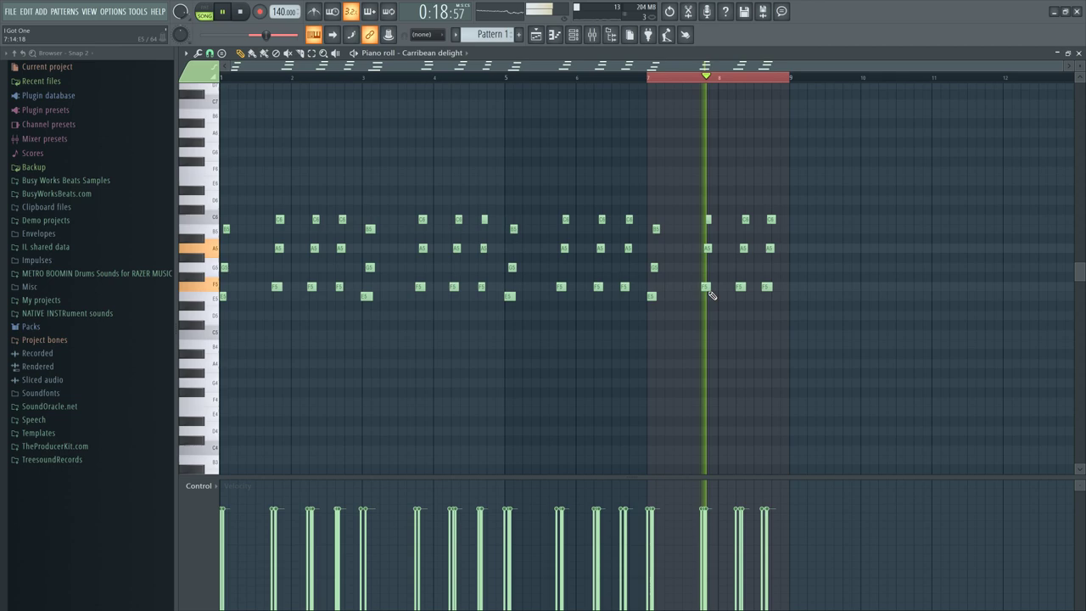
{"action": "key", "text": "space"}
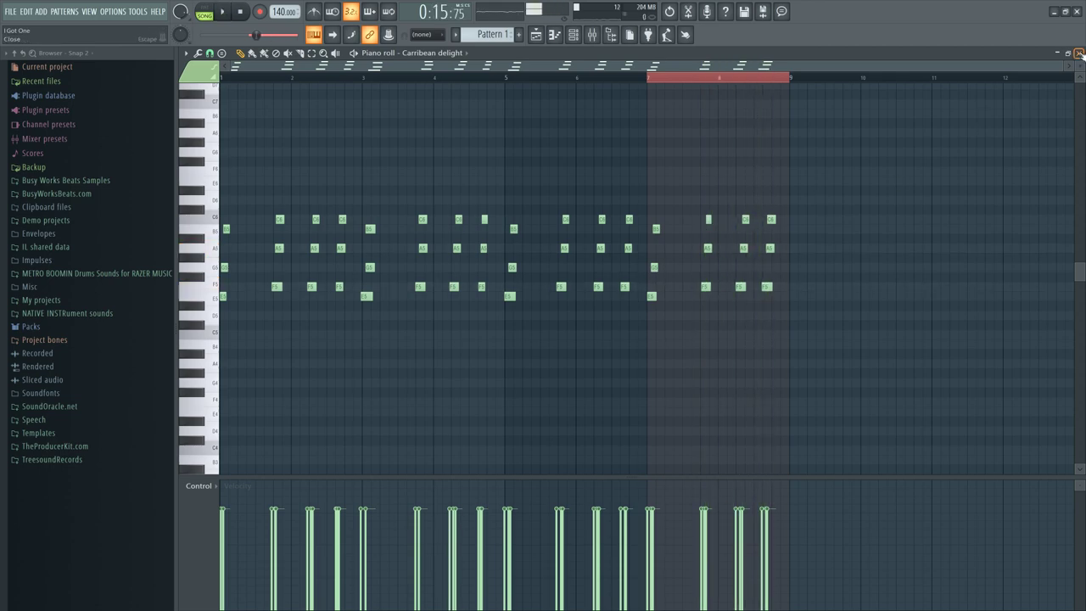
Close the piano roll, replay the bar 9 section several times, then hide the channel rack.
{"action": "key", "text": "F7"}
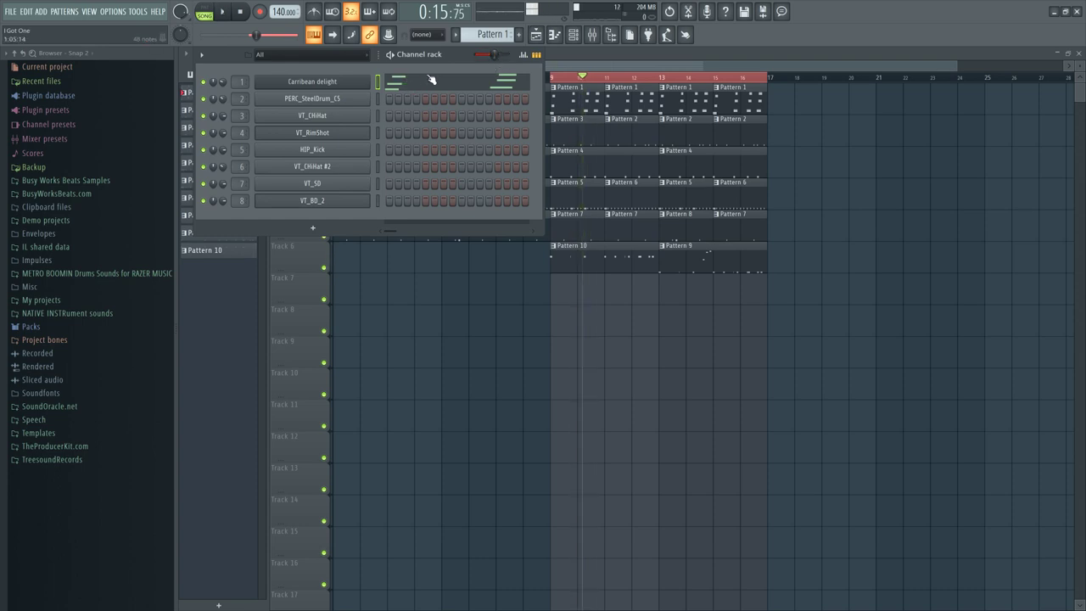
{"action": "key", "text": "space"}
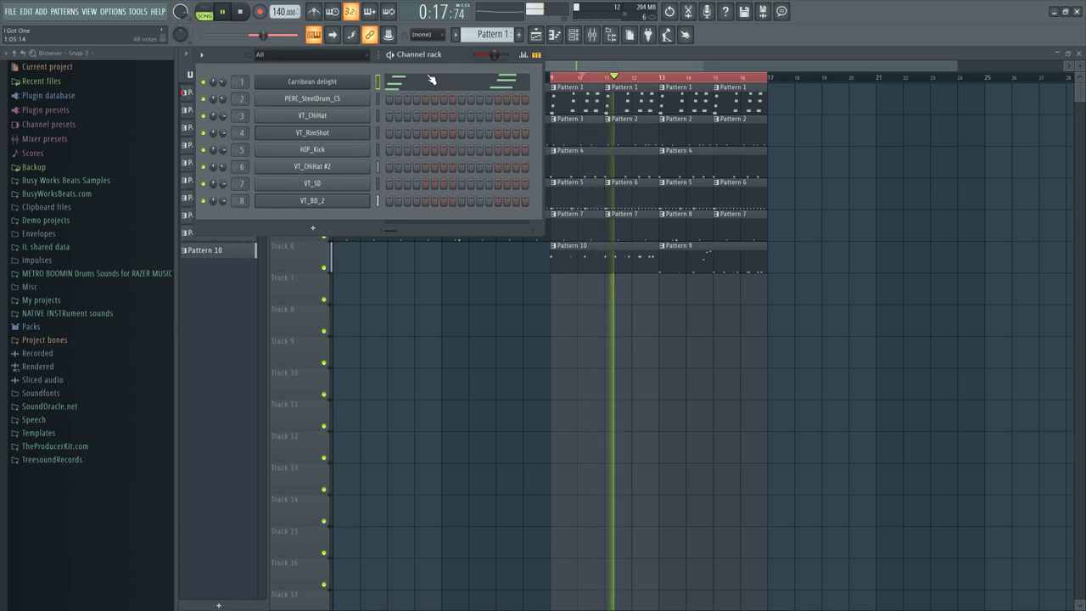
{"action": "key", "text": "space"}
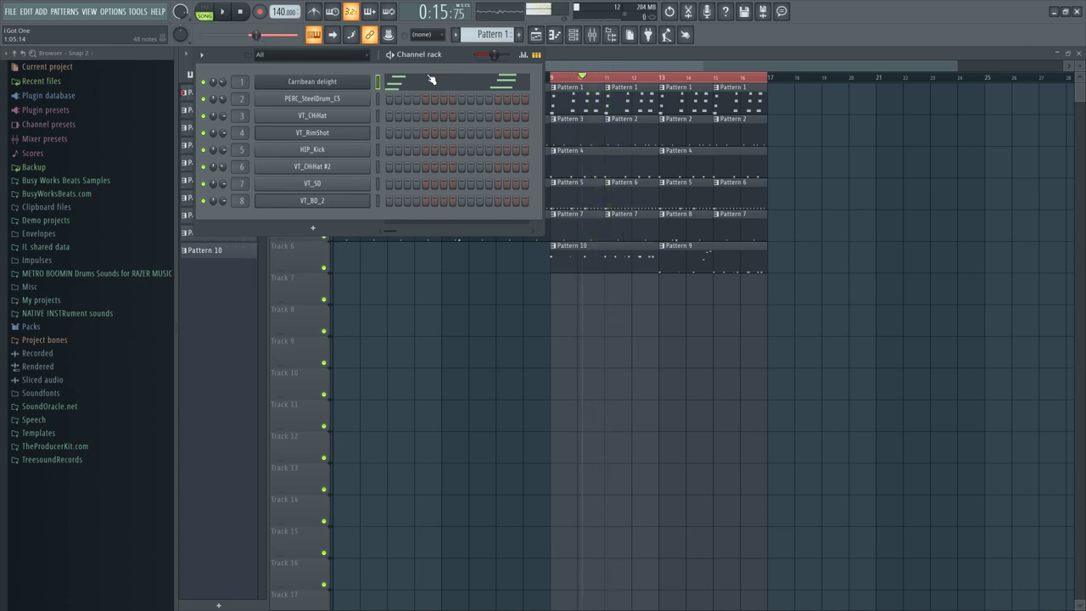
{"action": "key", "text": "space"}
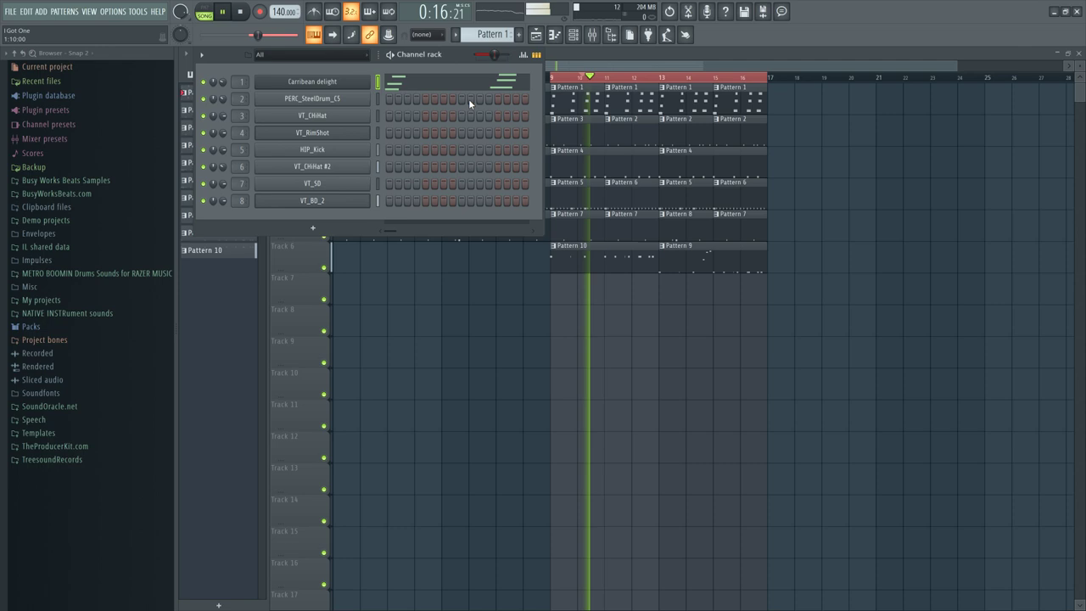
{"action": "key", "text": "space"}
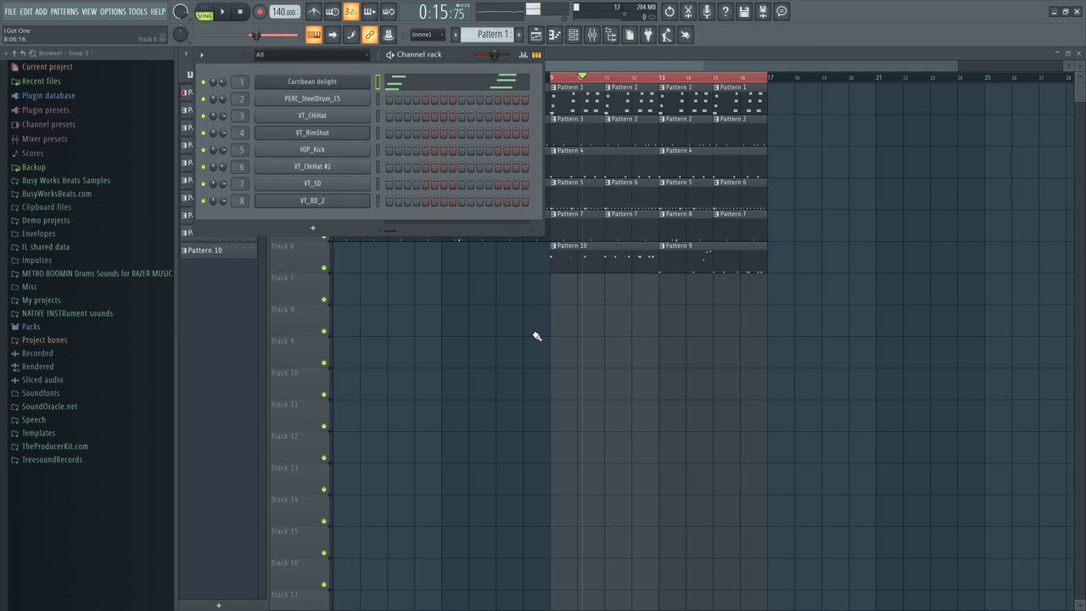
{"action": "key", "text": "space"}
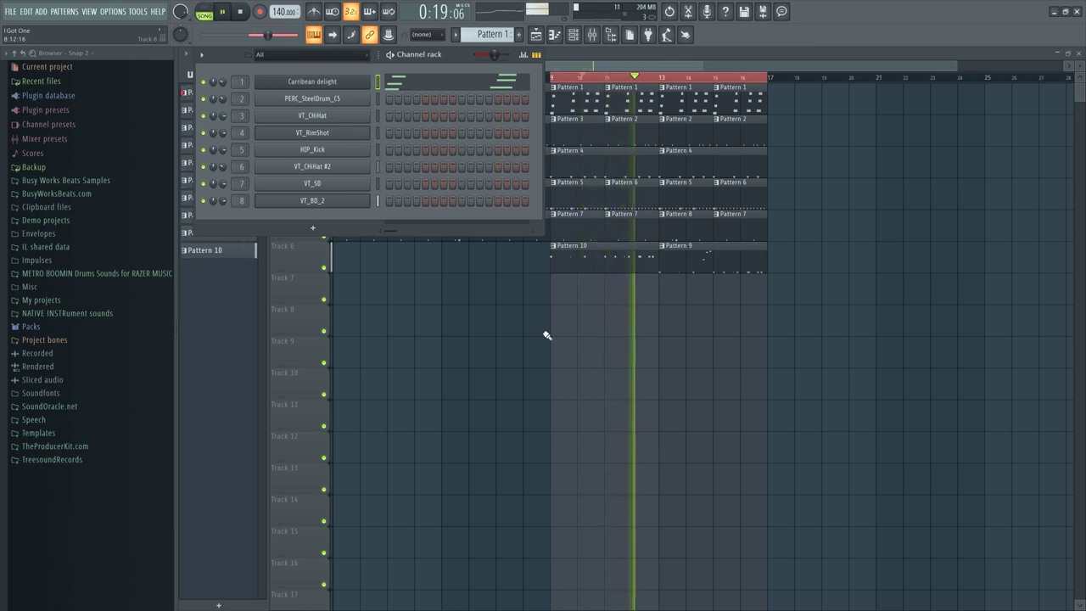
{"action": "key", "text": "space"}
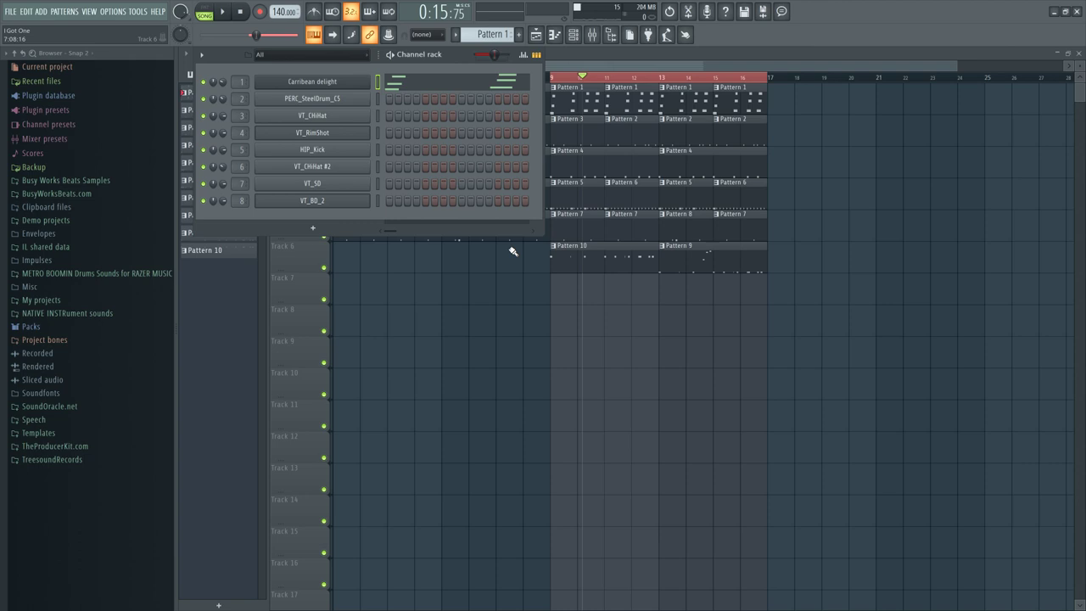
{"action": "key", "text": "space"}
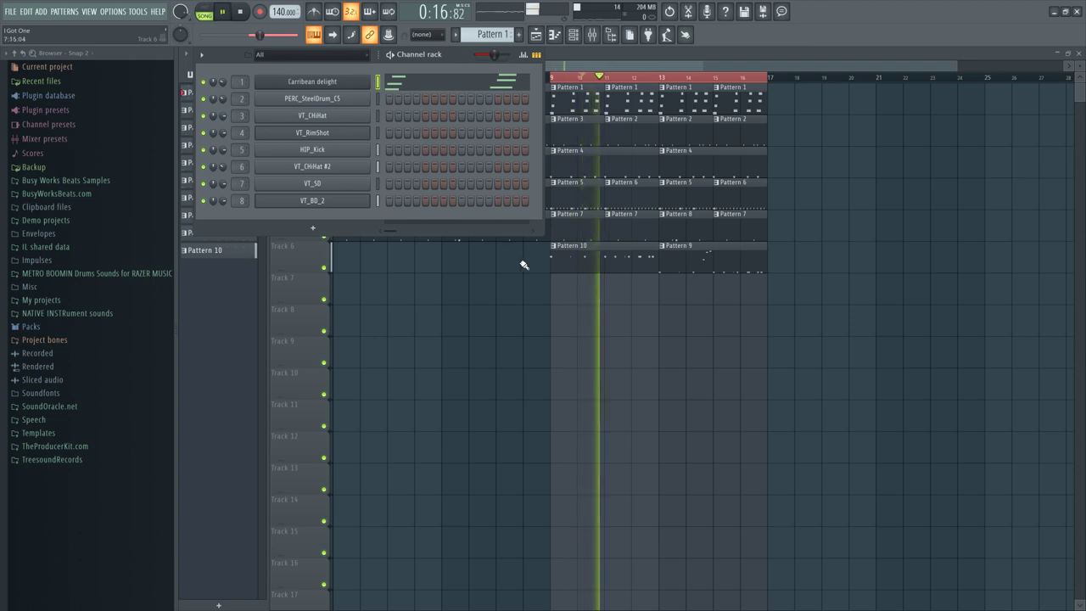
{"action": "key", "text": "space"}
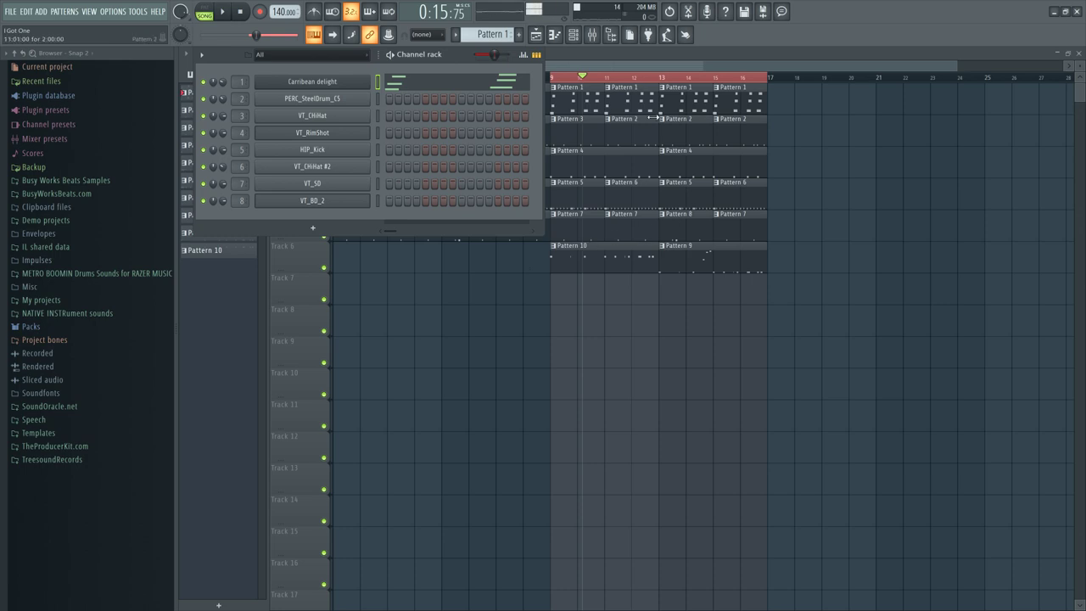
{"action": "key", "text": "F6"}
Play the song from the start, stop it, and switch on two VT_ChiHat steps.
{"action": "left_click", "coordinate": [241, 13]}
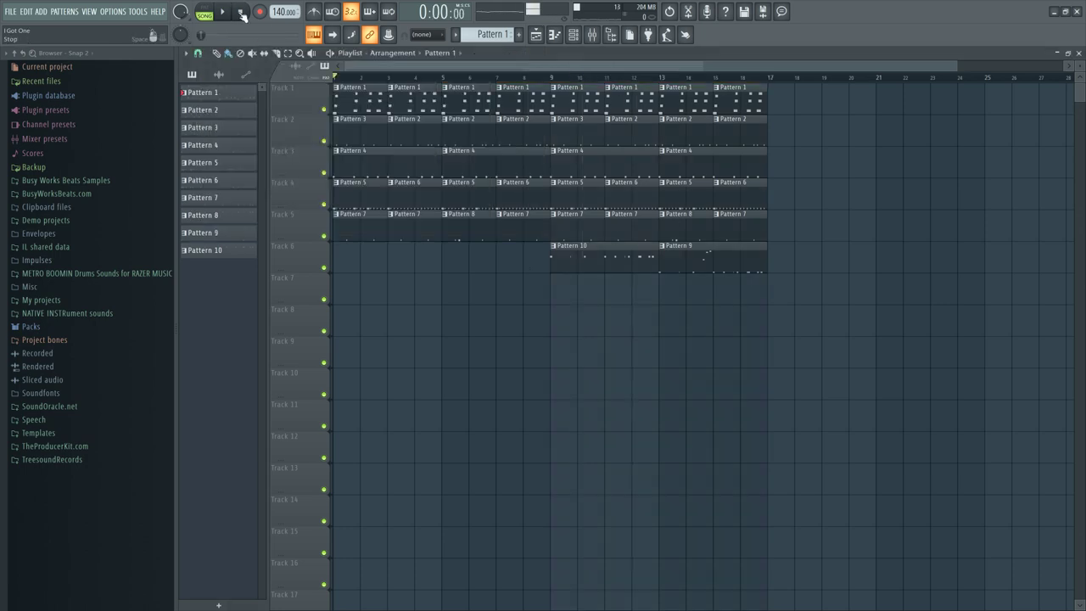
{"action": "key", "text": "space"}
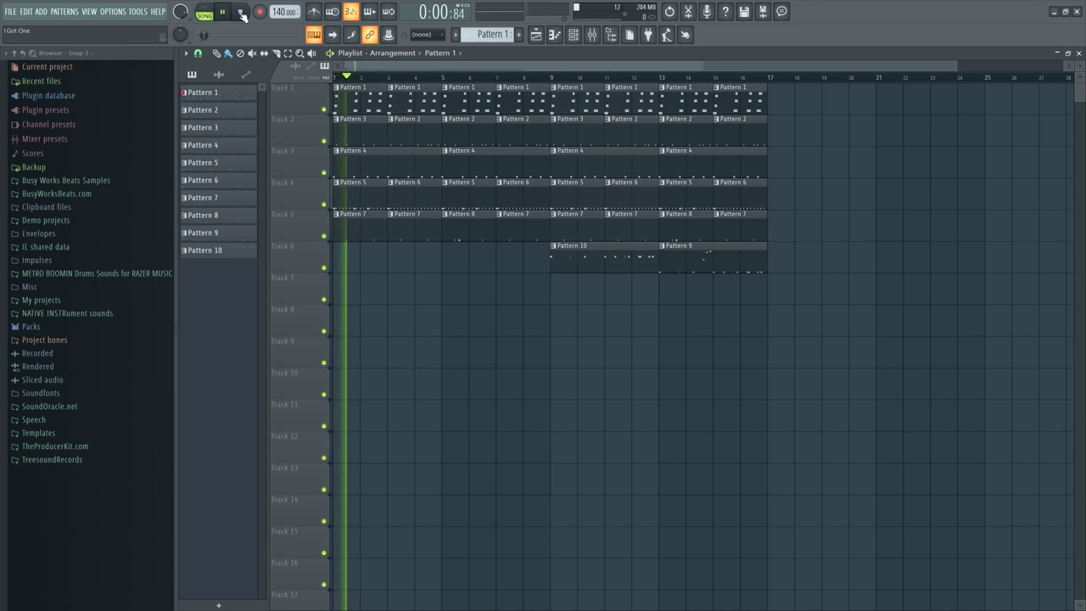
{"action": "left_click", "coordinate": [242, 13]}
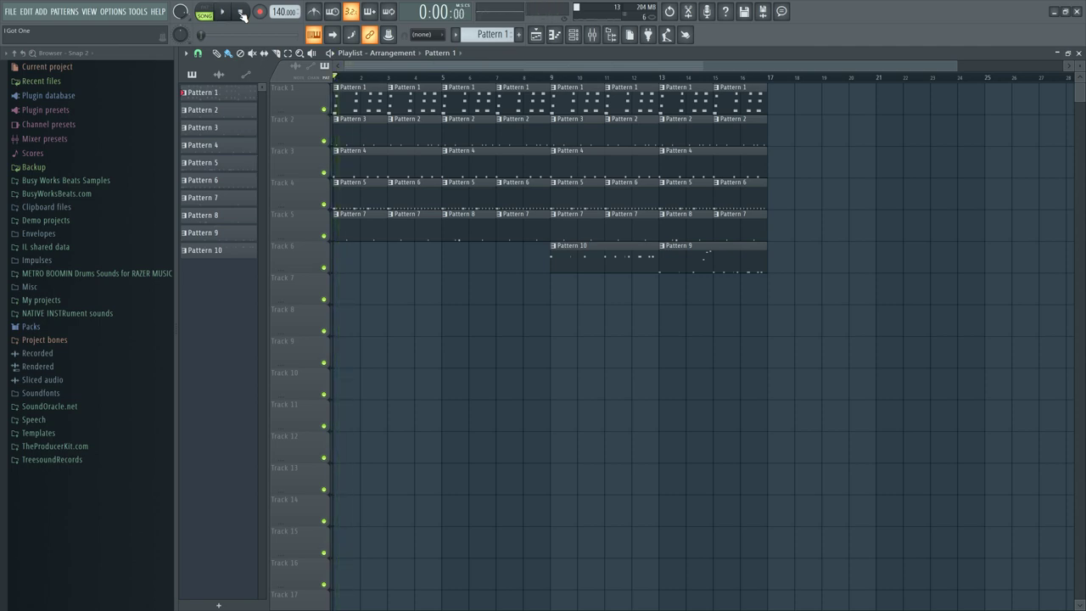
{"action": "left_click", "coordinate": [580, 35]}
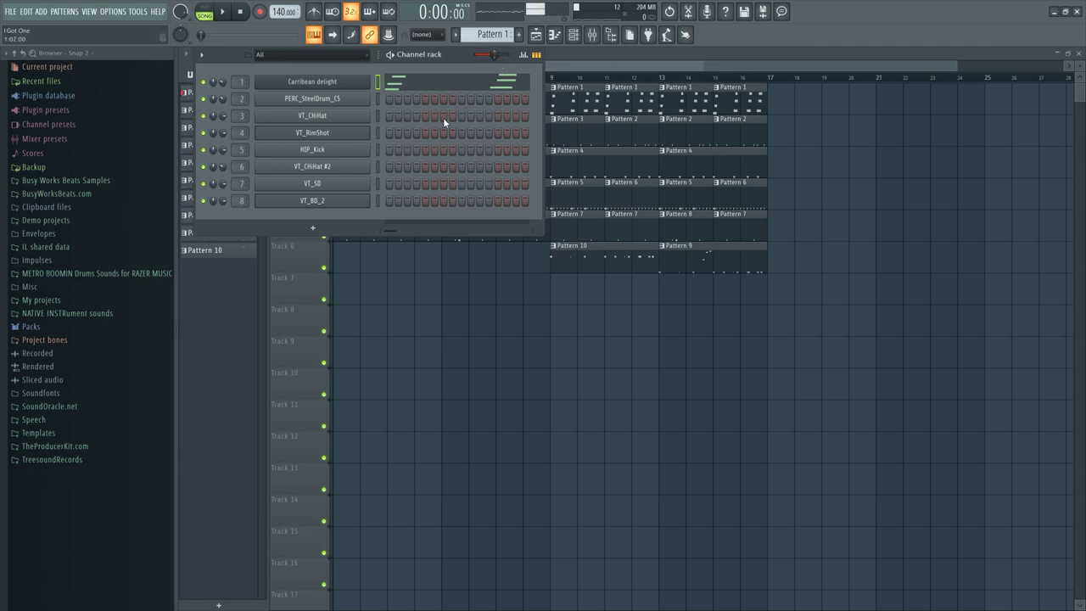
{"action": "left_click_drag", "start_coordinate": [443, 117], "coordinate": [452, 117]}
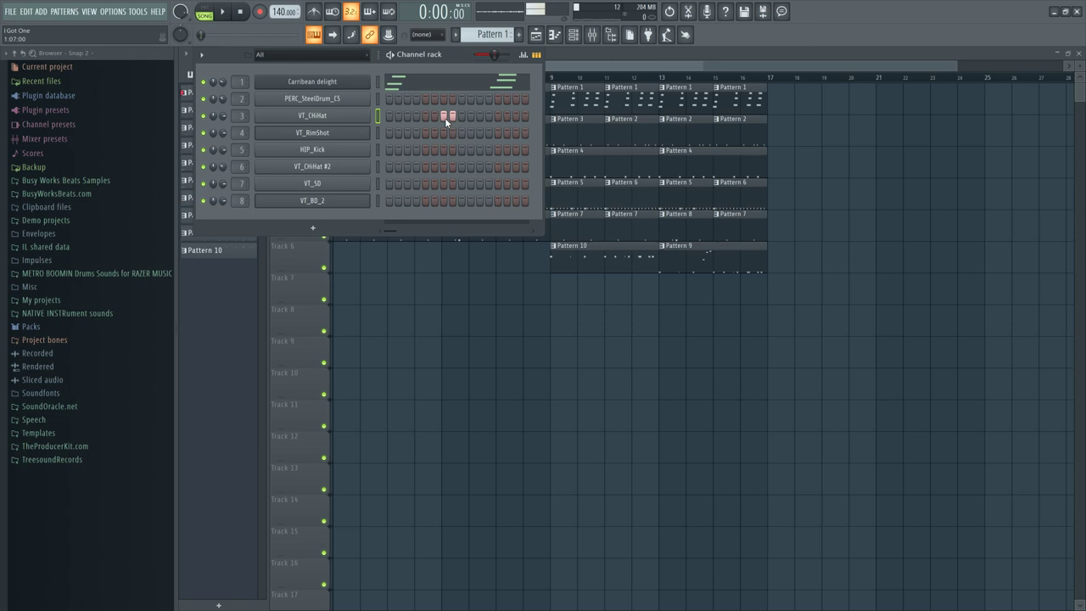
Clear the two VT_ChiHat steps, fill all sixteen VT_ChiHat #2 steps in Pattern 11, and loop it in pattern mode.
{"action": "left_click_drag", "start_coordinate": [453, 119], "coordinate": [445, 116]}
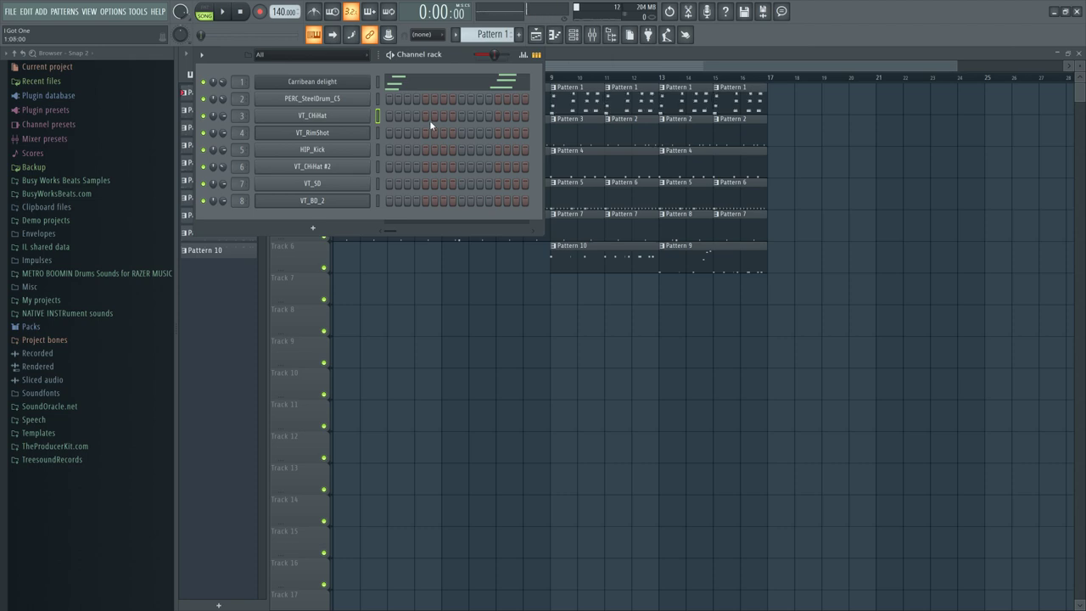
{"action": "scroll", "coordinate": [490, 38], "scroll_direction": "down", "scroll_amount": 8}
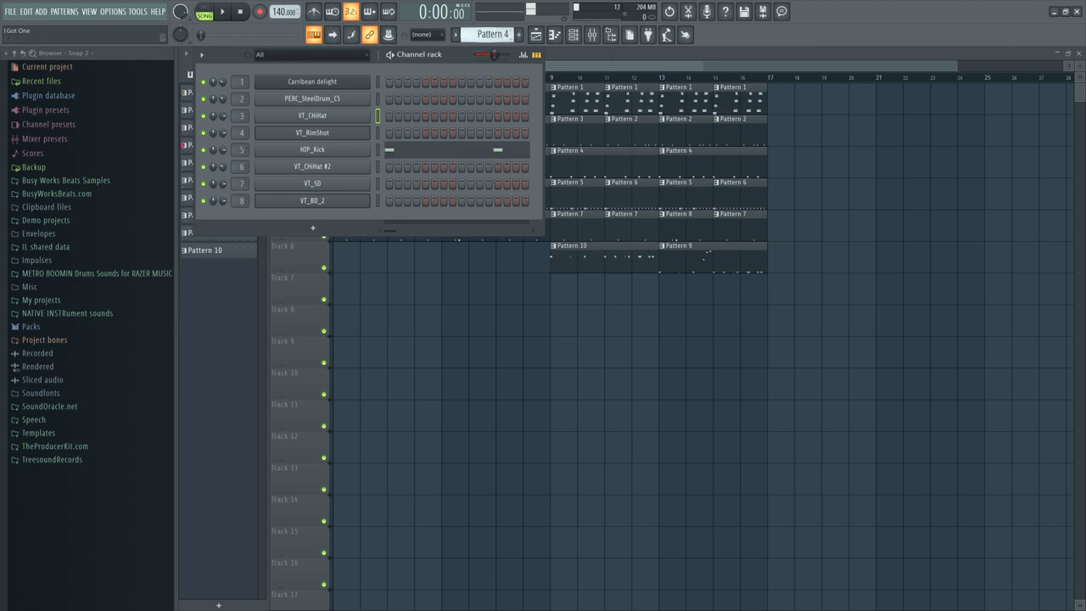
{"action": "scroll", "coordinate": [490, 37], "scroll_direction": "down", "scroll_amount": 2}
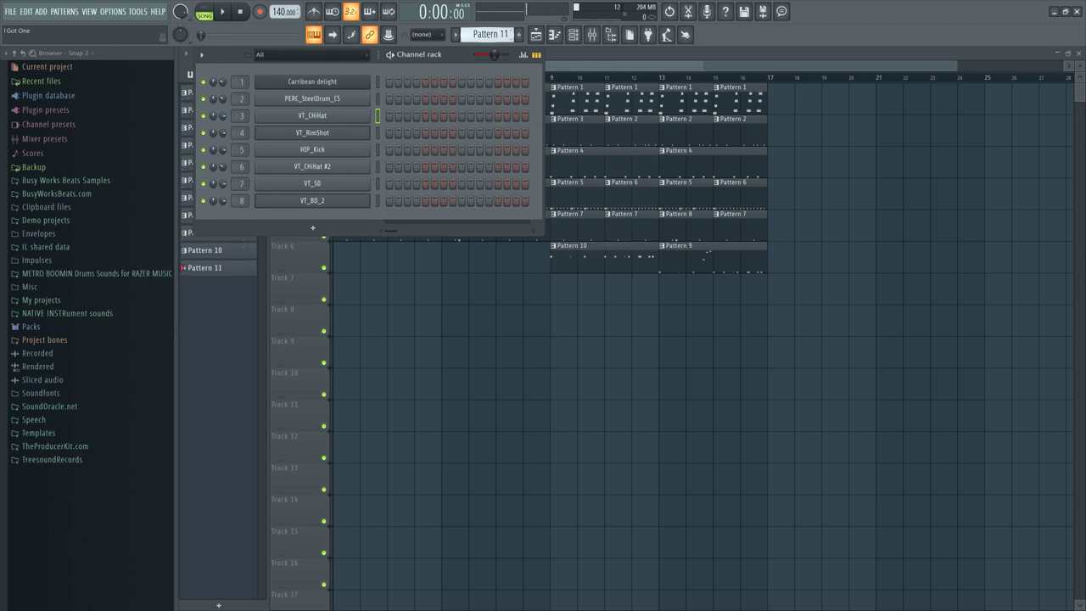
{"action": "left_click_drag", "start_coordinate": [387, 166], "coordinate": [525, 169]}
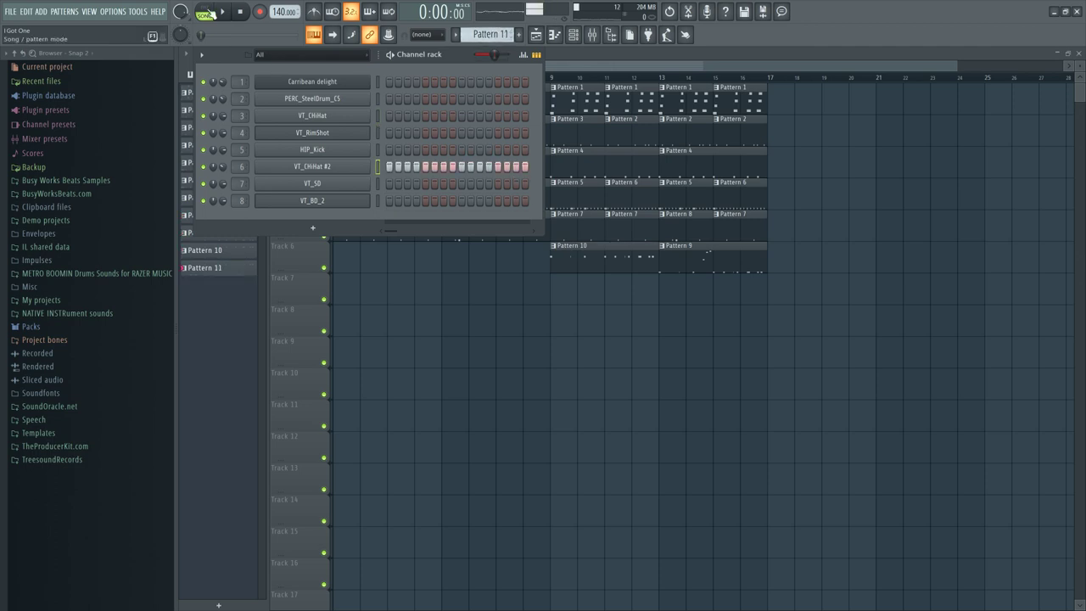
{"action": "left_click", "coordinate": [204, 13]}
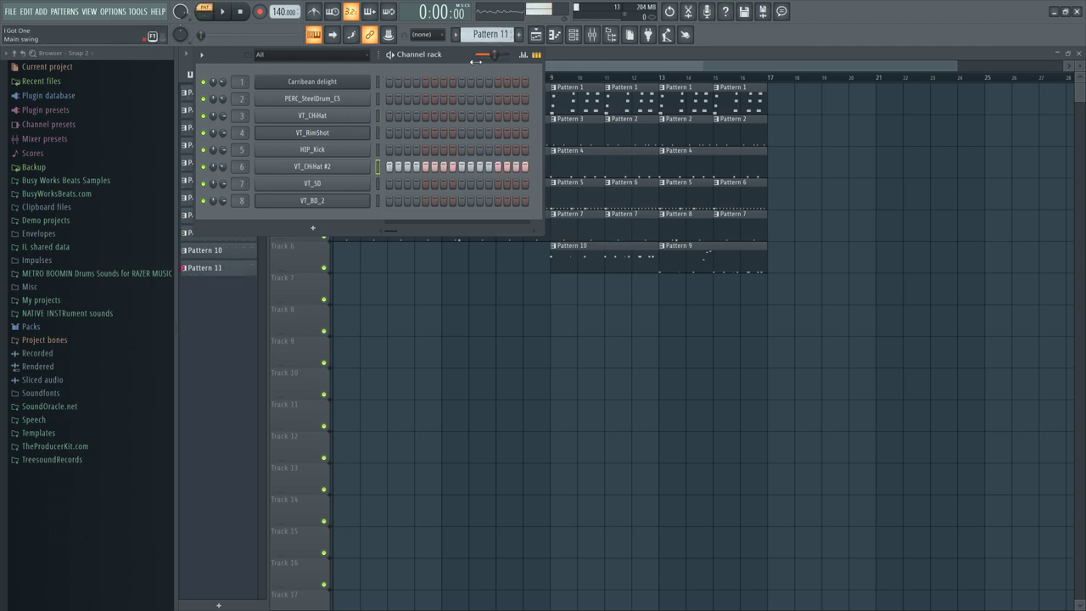
{"action": "key", "text": "space"}
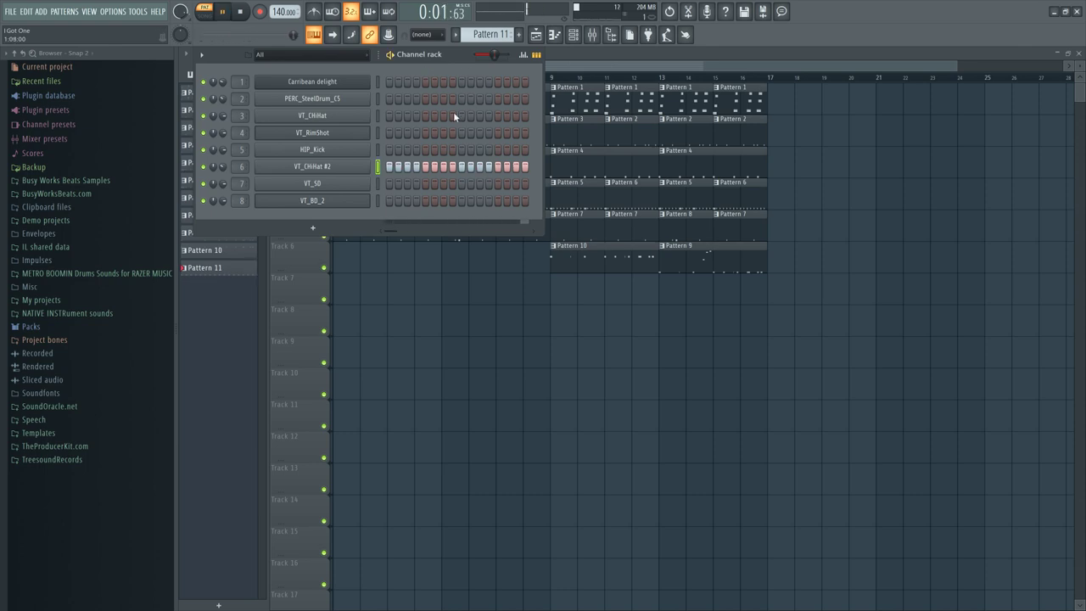
{"action": "key", "text": "space"}
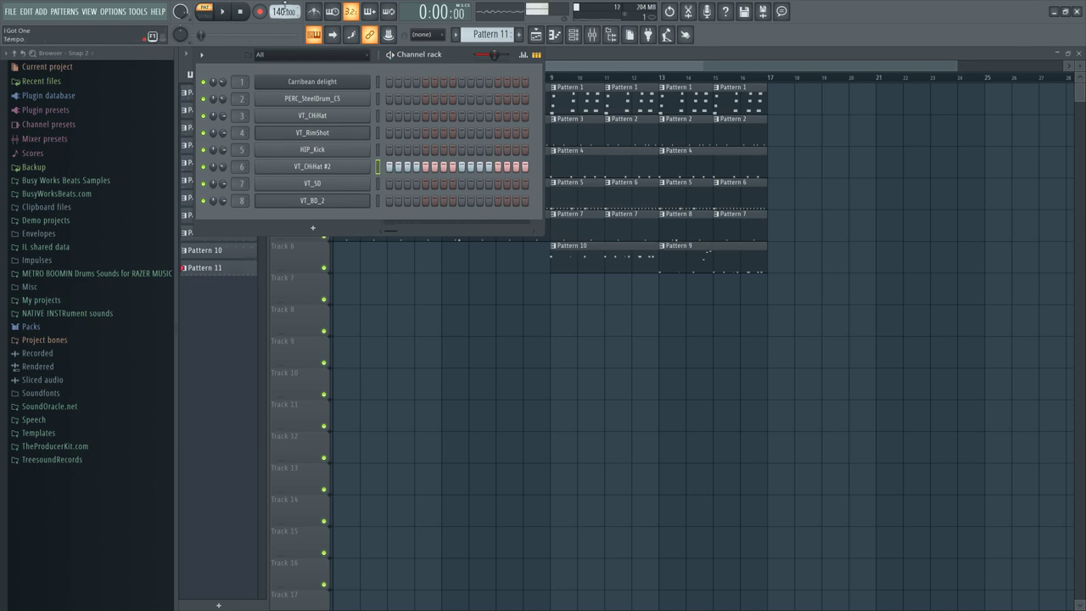
Set the tempo to 80 BPM and play the hi-hat roll pattern.
{"action": "right_click", "coordinate": [280, 11]}
{"action": "left_click", "coordinate": [278, 14]}
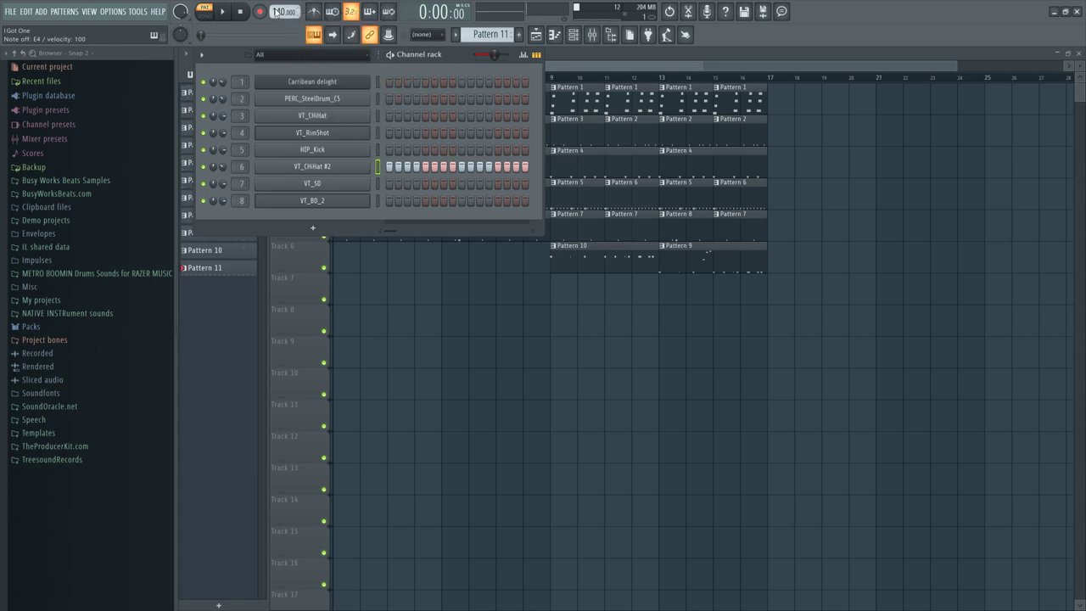
{"action": "right_click", "coordinate": [278, 12]}
{"action": "left_click", "coordinate": [275, 9]}
{"action": "right_click", "coordinate": [280, 11]}
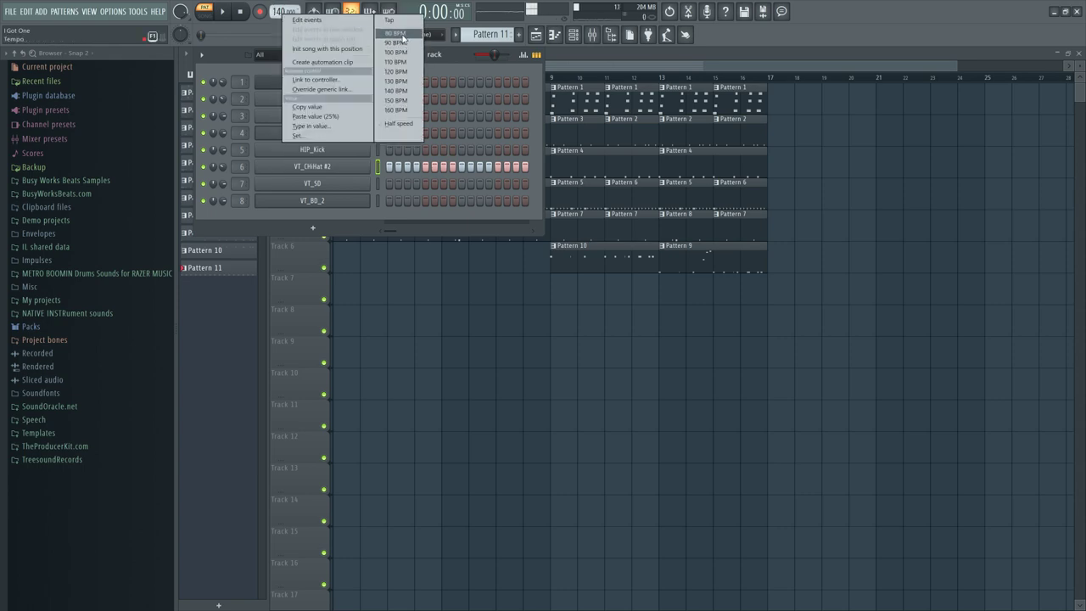
{"action": "left_click", "coordinate": [395, 55]}
{"action": "key", "text": "space"}
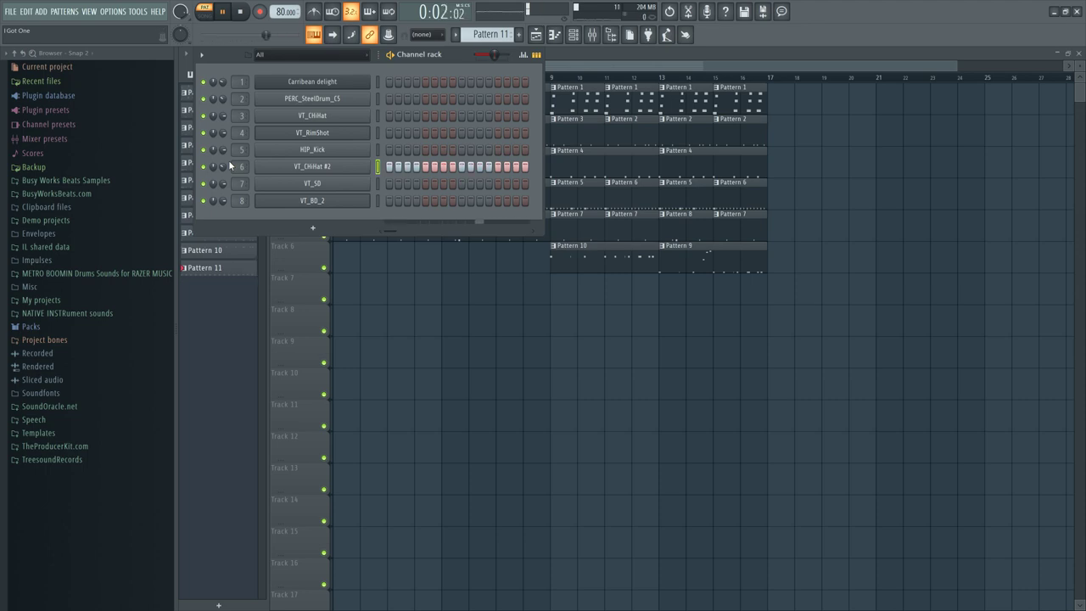
Switch back to song mode, restore the tempo to 140 BPM, and play the full song.
{"action": "left_click", "coordinate": [204, 16]}
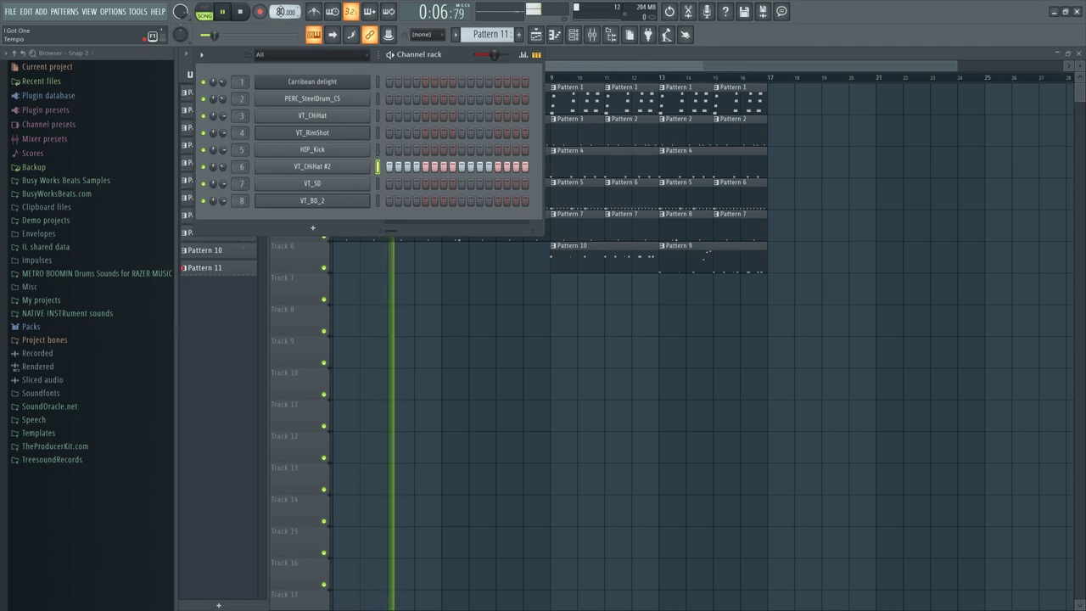
{"action": "key", "text": "space"}
{"action": "right_click", "coordinate": [284, 11]}
{"action": "left_click", "coordinate": [394, 93]}
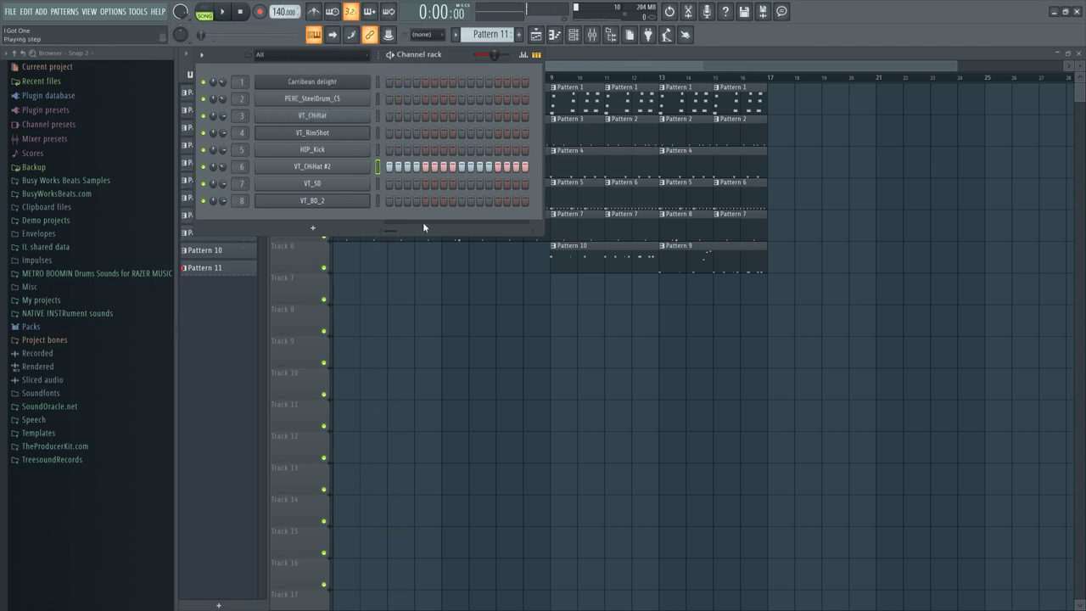
{"action": "left_click", "coordinate": [465, 329]}
{"action": "key", "text": "space"}
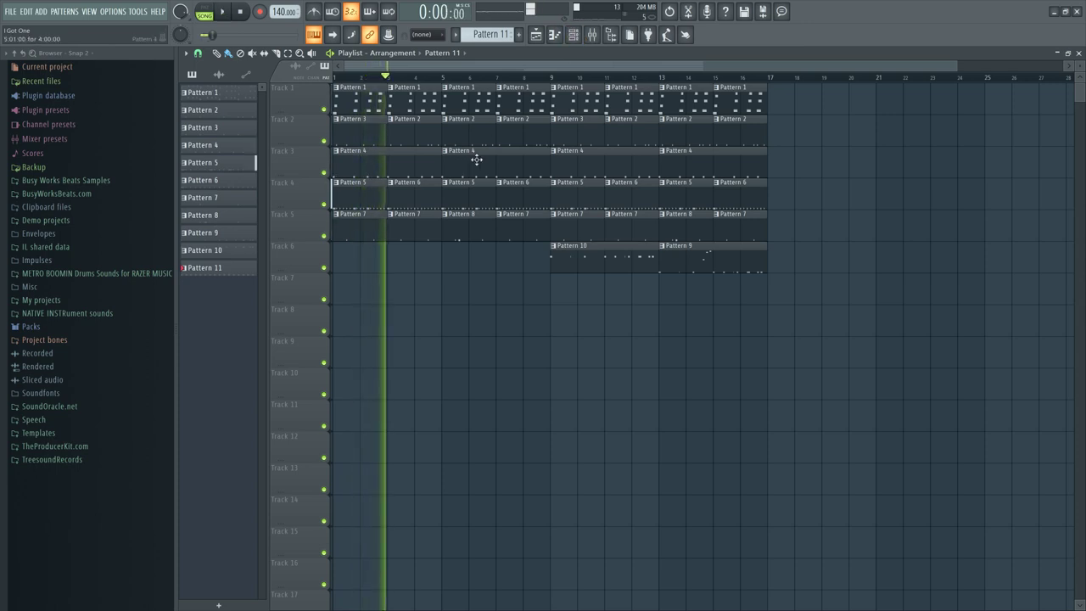
Stop playback and open Pattern 5's VT_CHiHat #2 C5 hi-hat notes in the piano roll.
{"action": "key", "text": "space"}
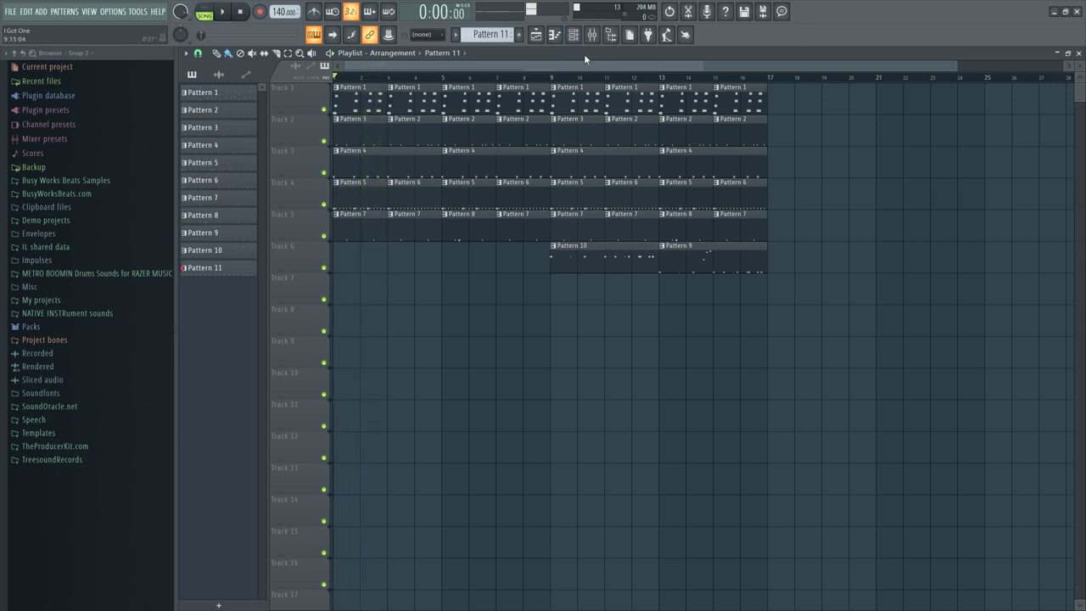
{"action": "double_click", "coordinate": [360, 186]}
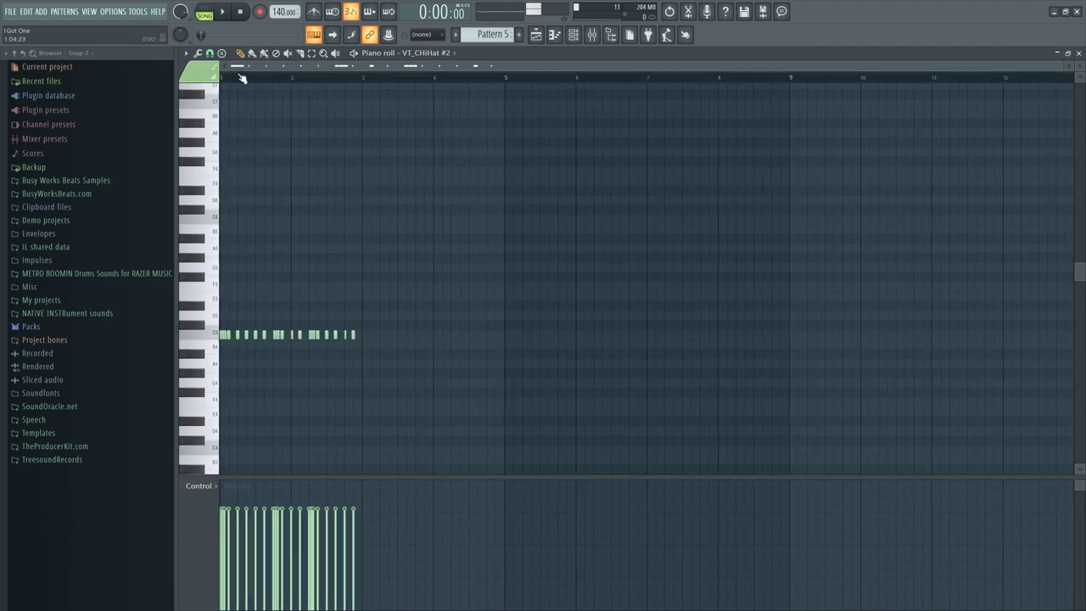
{"action": "scroll", "coordinate": [241, 78], "scroll_direction": "up", "scroll_amount": 5}
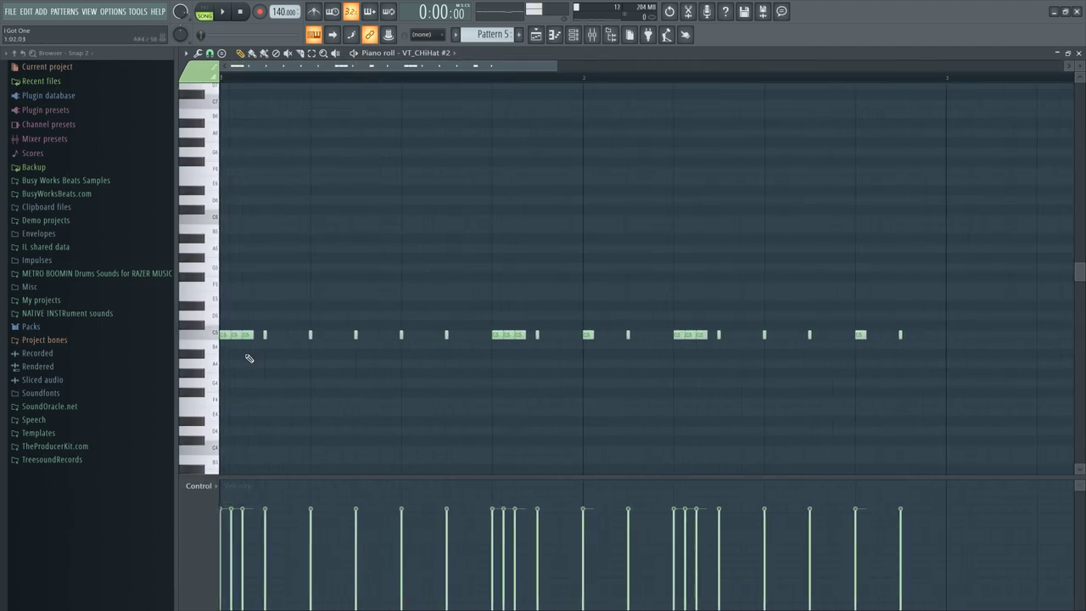
{"action": "left_click_drag", "start_coordinate": [249, 358], "coordinate": [286, 257]}
{"action": "left_click_drag", "start_coordinate": [258, 376], "coordinate": [286, 337]}
Arpeggiate the fourth C5 hi-hat note into one longer note, then play it back.
{"action": "left_click", "coordinate": [293, 311]}
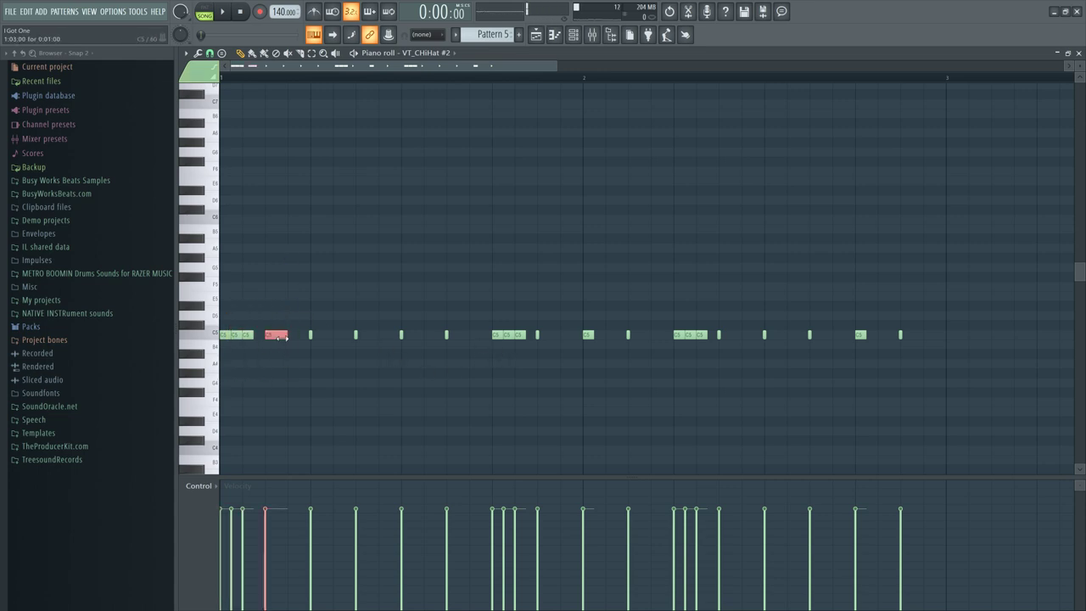
{"action": "key", "text": "ctrl+k"}
{"action": "mouse_move", "coordinate": [594, 271]}
{"action": "left_mouse_down"}
{"action": "mouse_move", "coordinate": [594, 259]}
{"action": "mouse_move", "coordinate": [595, 289]}
{"action": "mouse_move", "coordinate": [593, 267]}
{"action": "left_mouse_up"}
{"action": "left_click", "coordinate": [608, 221]}
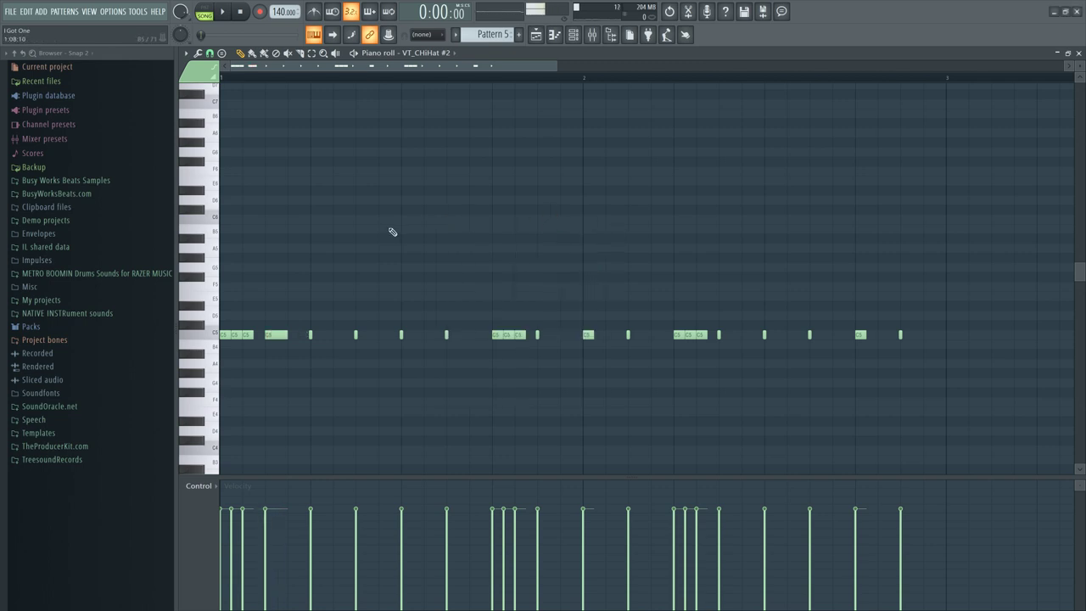
{"action": "key", "text": "space"}
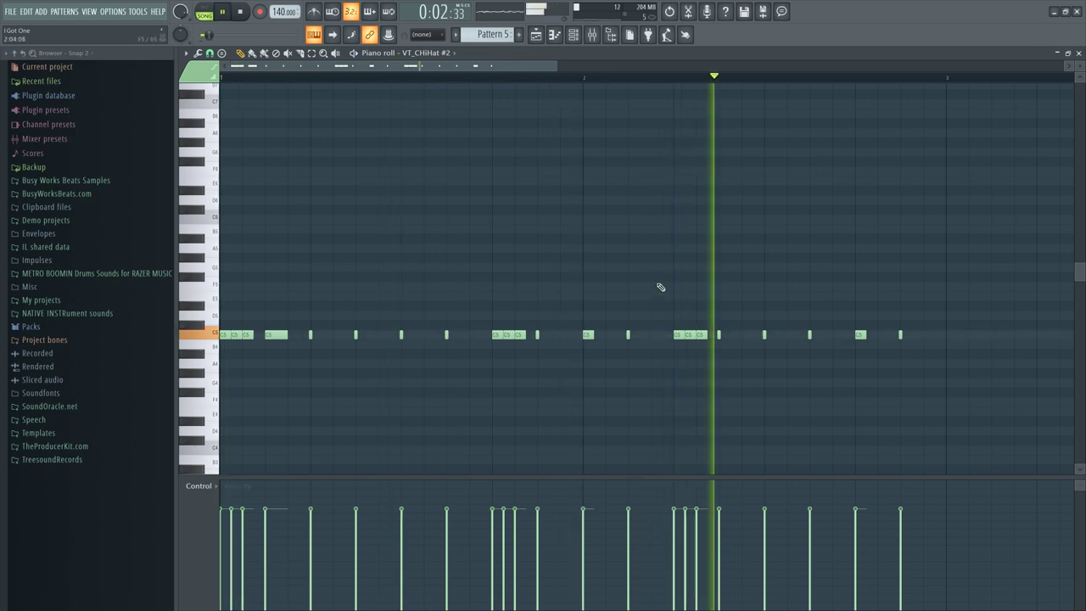
{"action": "key", "text": "space"}
Adjust the channel rack's Main swing while the hi-hat roll plays, then close the piano roll.
{"action": "left_click", "coordinate": [573, 35]}
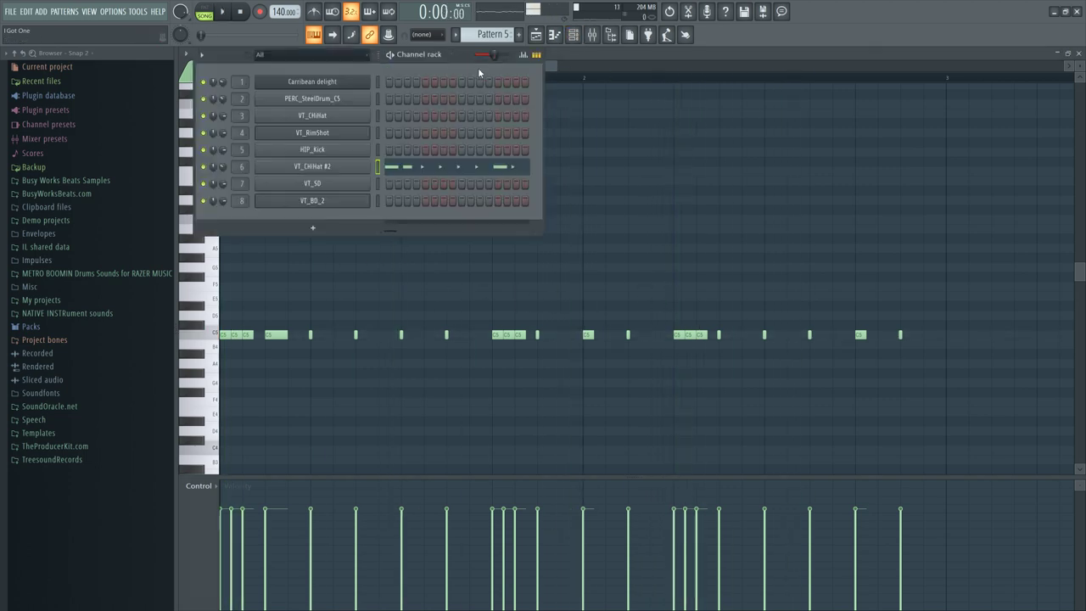
{"action": "right_click", "coordinate": [502, 58]}
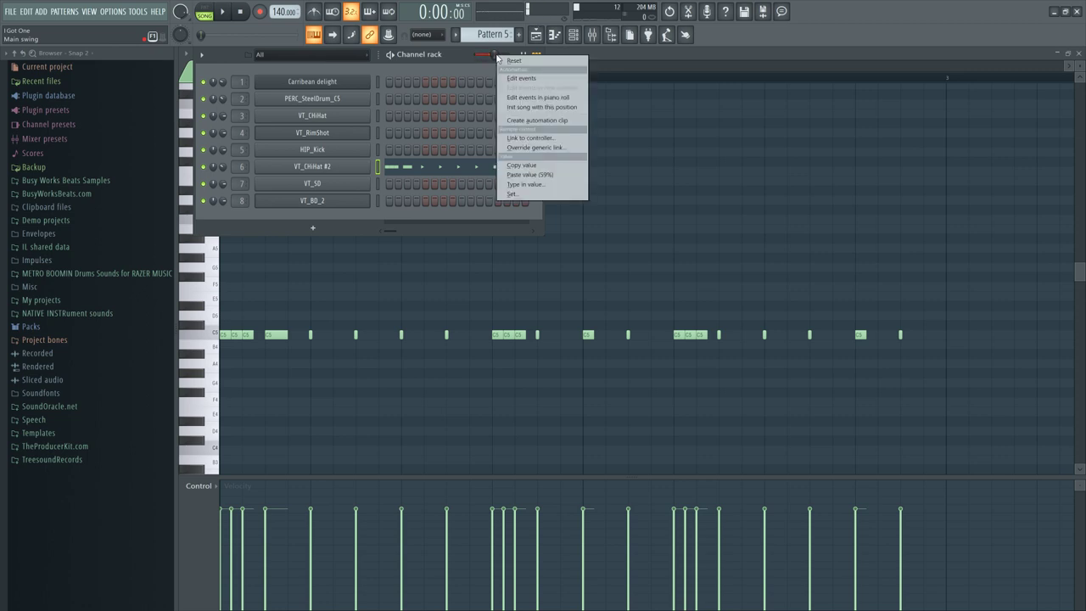
{"action": "key", "text": "space"}
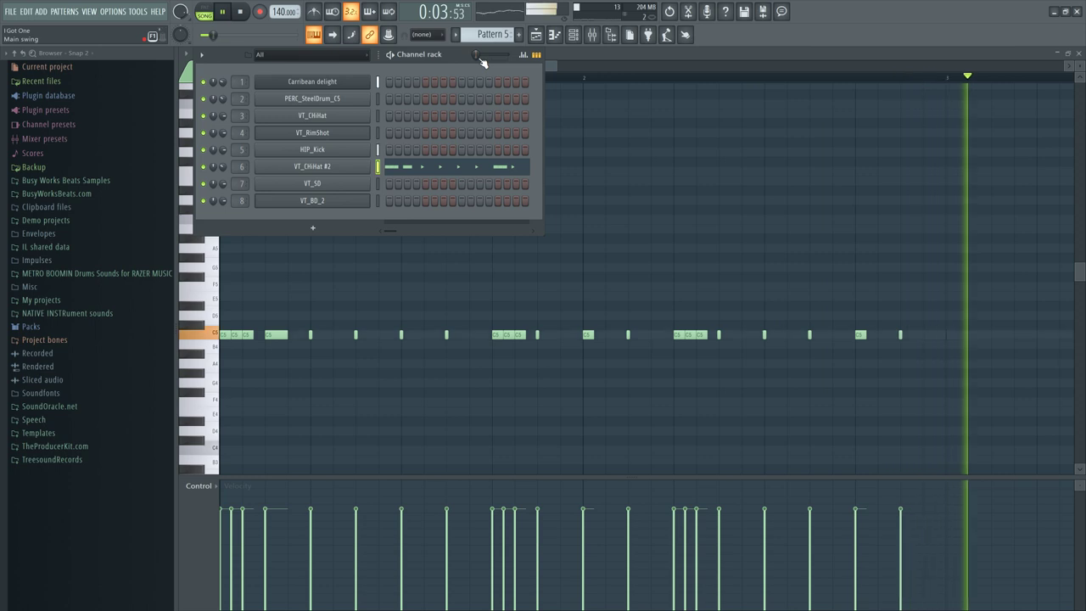
{"action": "right_click", "coordinate": [484, 64]}
{"action": "left_click", "coordinate": [630, 110]}
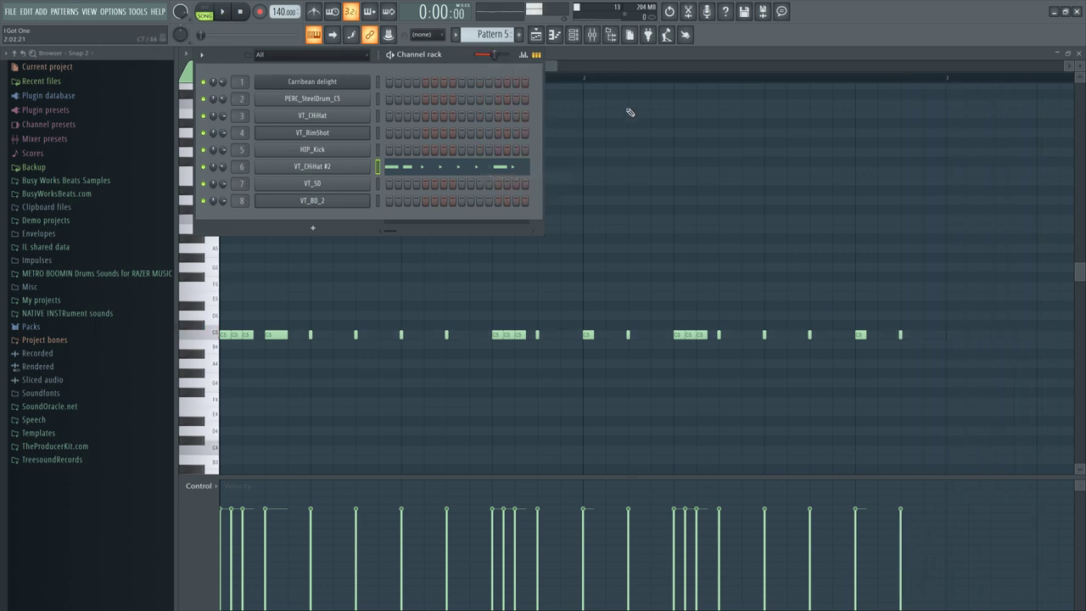
{"action": "key", "text": "space"}
{"action": "key", "text": "space"}
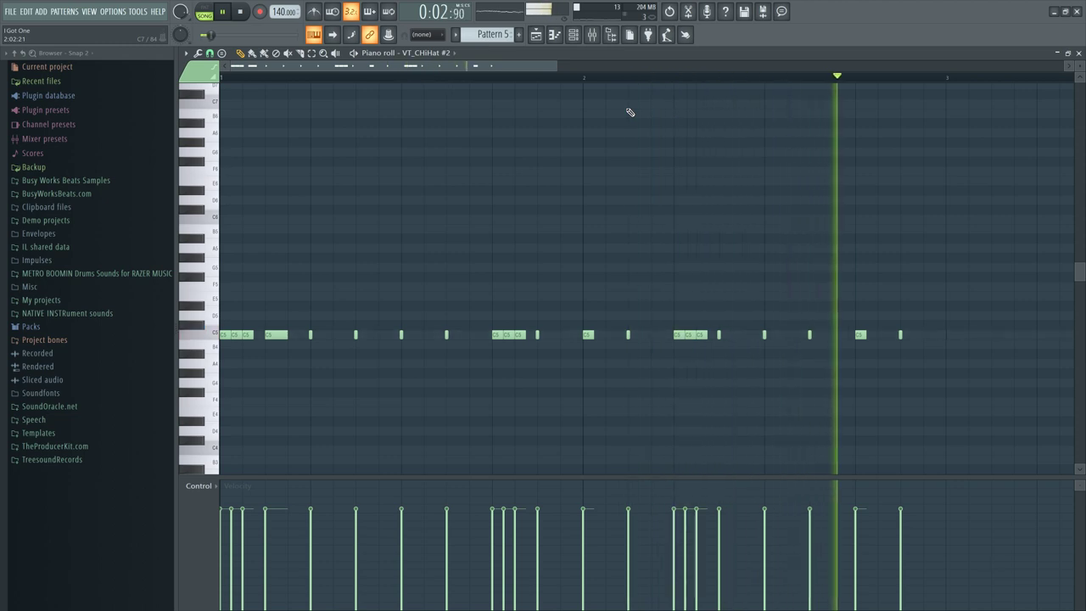
{"action": "key", "text": "space"}
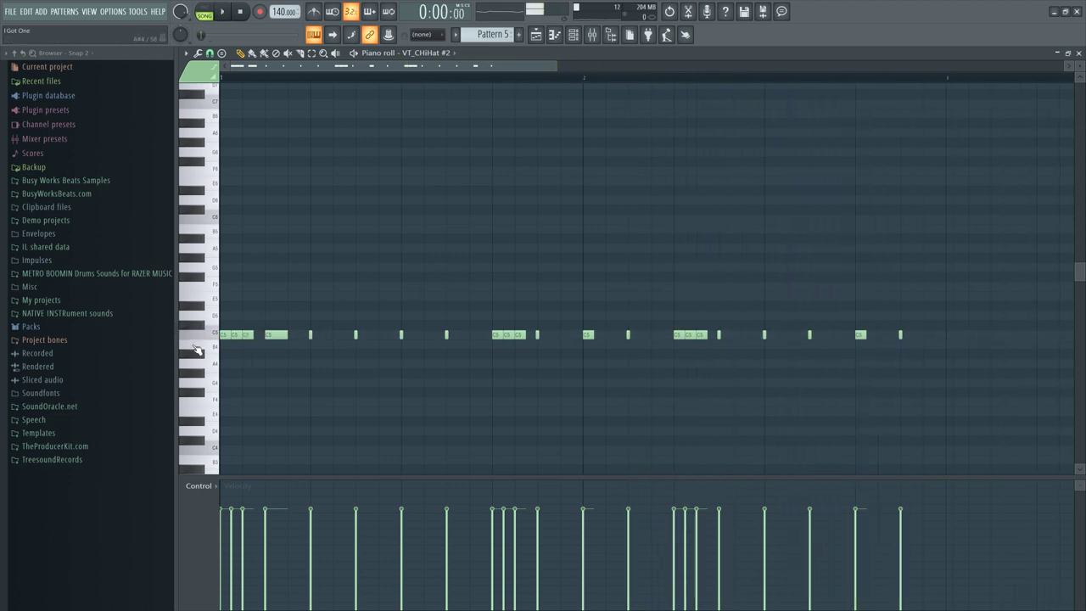
{"action": "left_click", "coordinate": [1078, 52]}
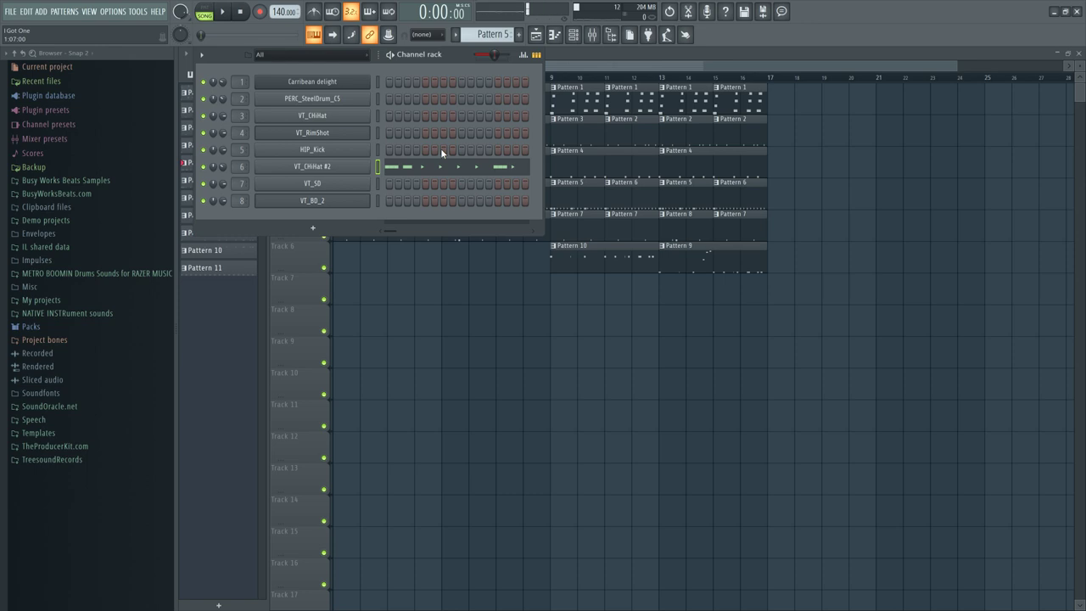
Play Pattern 6's VT_CHiHat #2 hi-hat roll, then close the piano roll and channel rack.
{"action": "scroll", "coordinate": [508, 34], "scroll_direction": "down", "scroll_amount": 1}
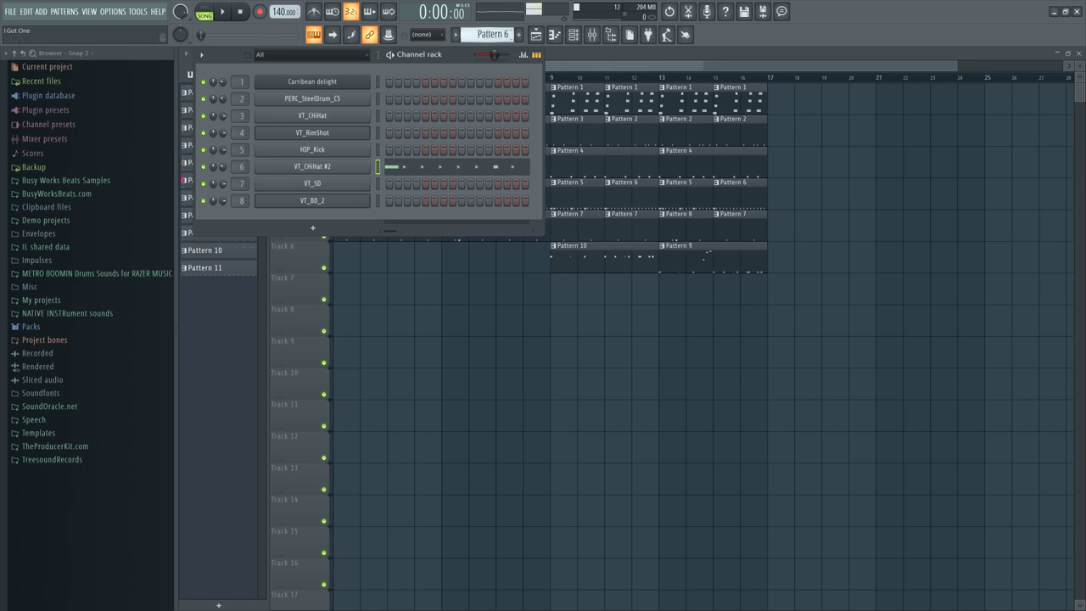
{"action": "left_click", "coordinate": [412, 167]}
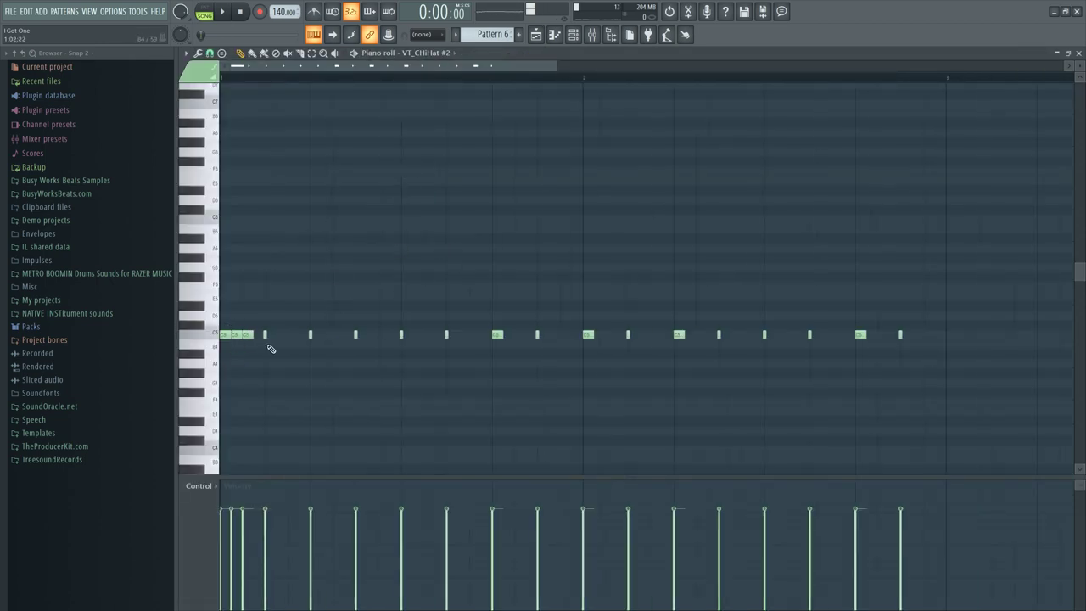
{"action": "key", "text": "space"}
{"action": "left_click", "coordinate": [1078, 53]}
{"action": "key", "text": "F6"}
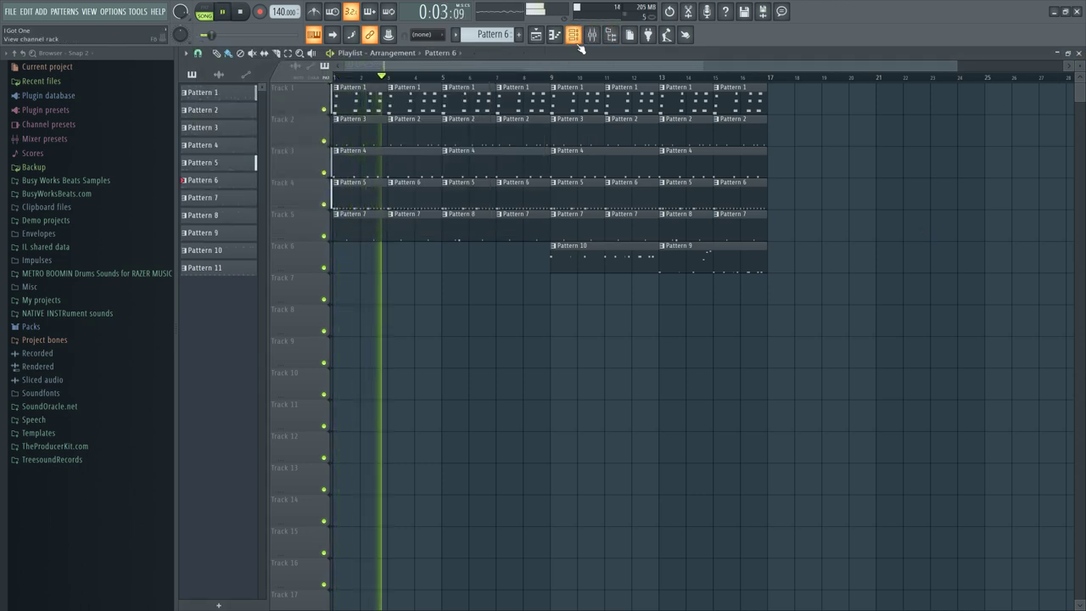
Review Pattern 1's Carribean delight chords, then close the piano roll and channel rack.
{"action": "double_click", "coordinate": [417, 109]}
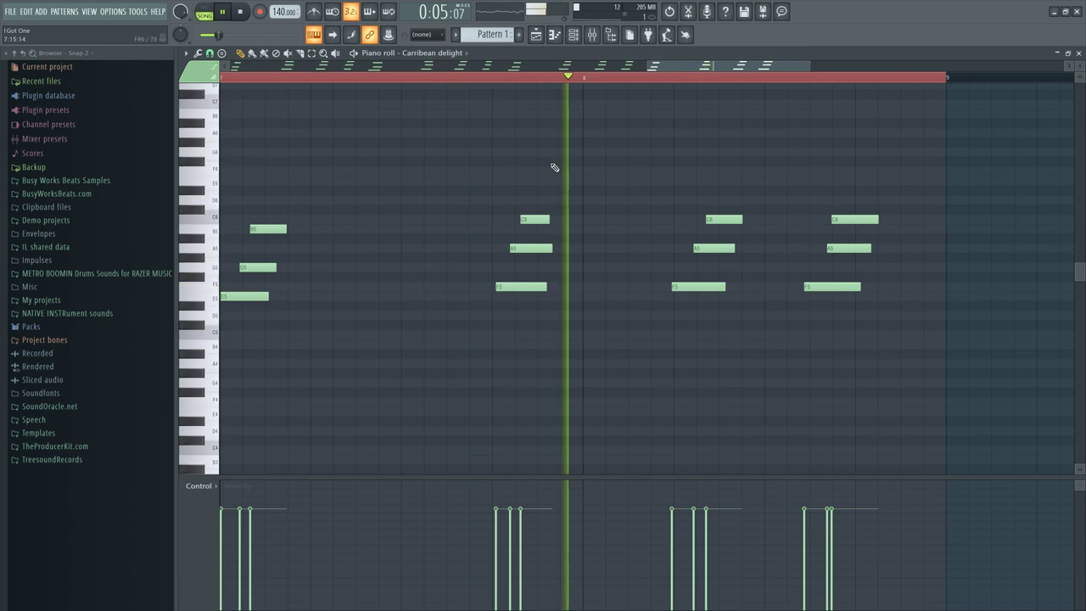
{"action": "key", "text": "space"}
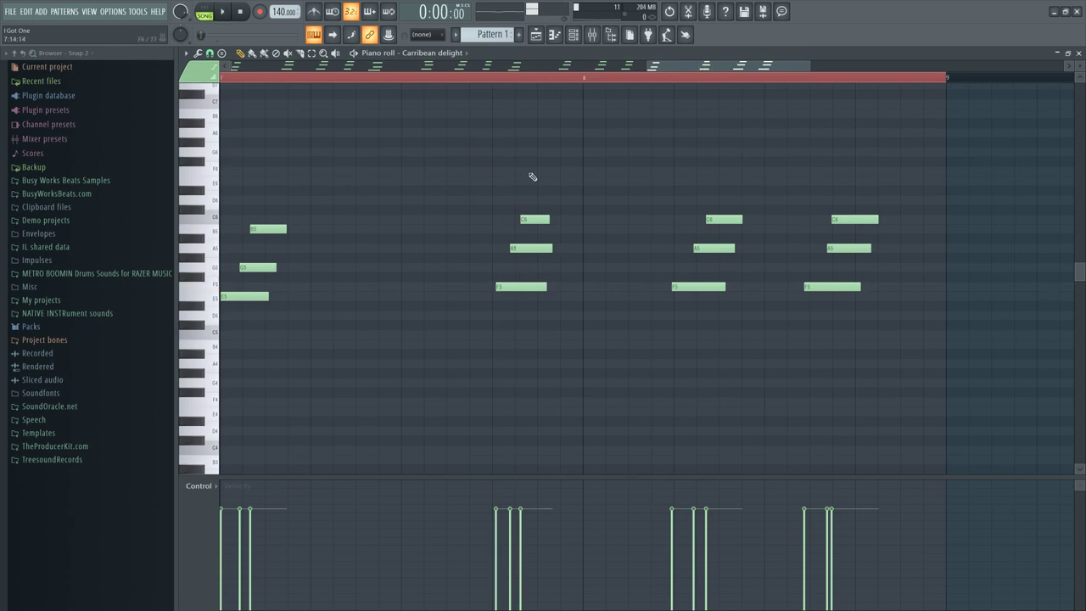
{"action": "left_click_drag", "start_coordinate": [533, 177], "coordinate": [503, 340]}
{"action": "left_click", "coordinate": [536, 314]}
{"action": "key", "text": "space"}
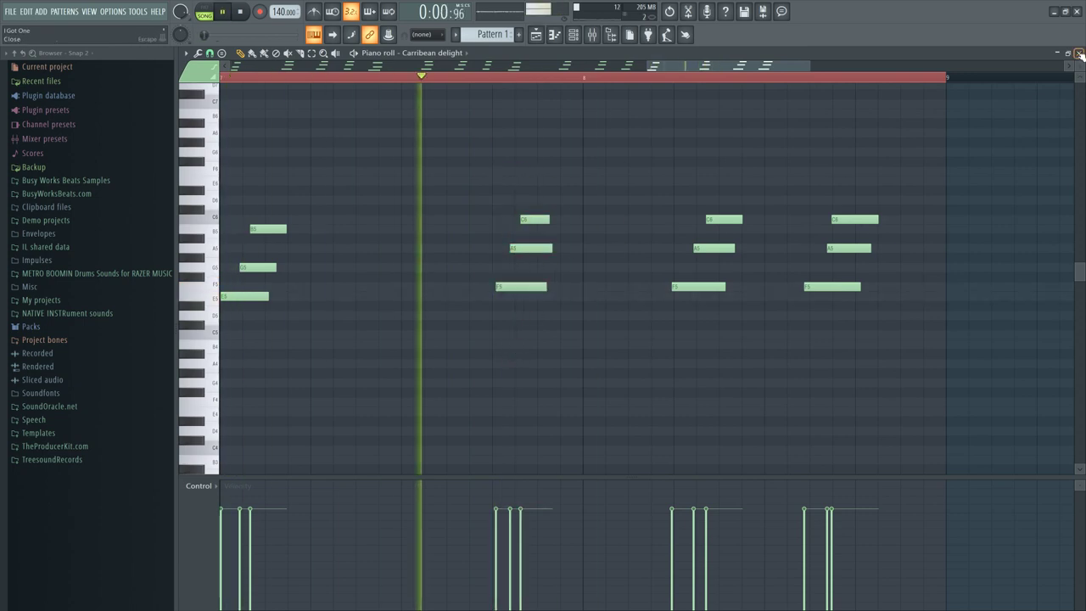
{"action": "left_click", "coordinate": [1079, 54]}
{"action": "key", "text": "F6"}
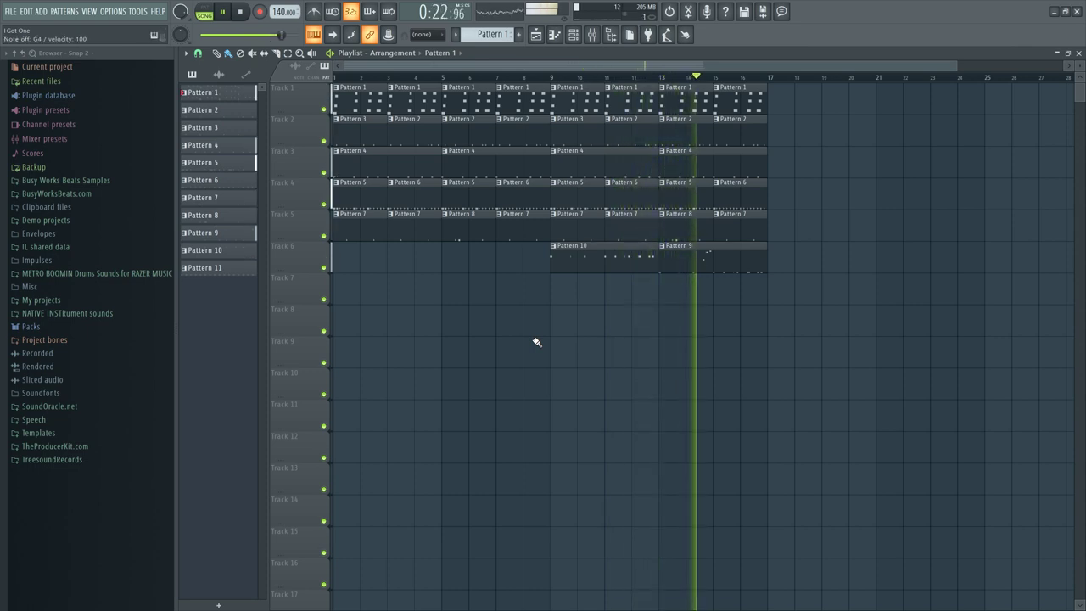
Stop the six-track arrangement playback, returning the song position to the start.
{"action": "key", "text": "space"}
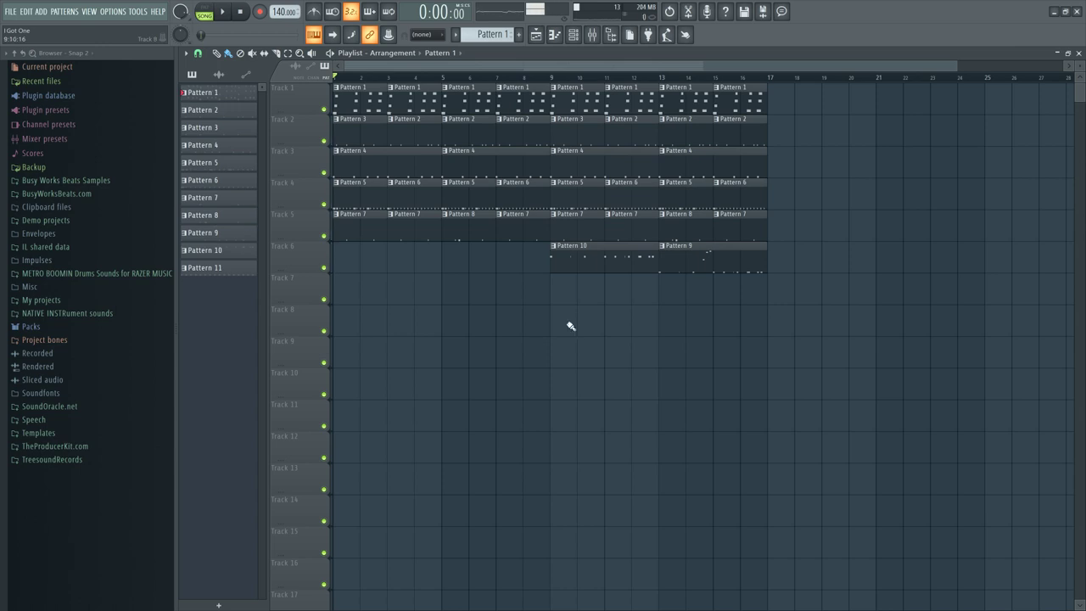